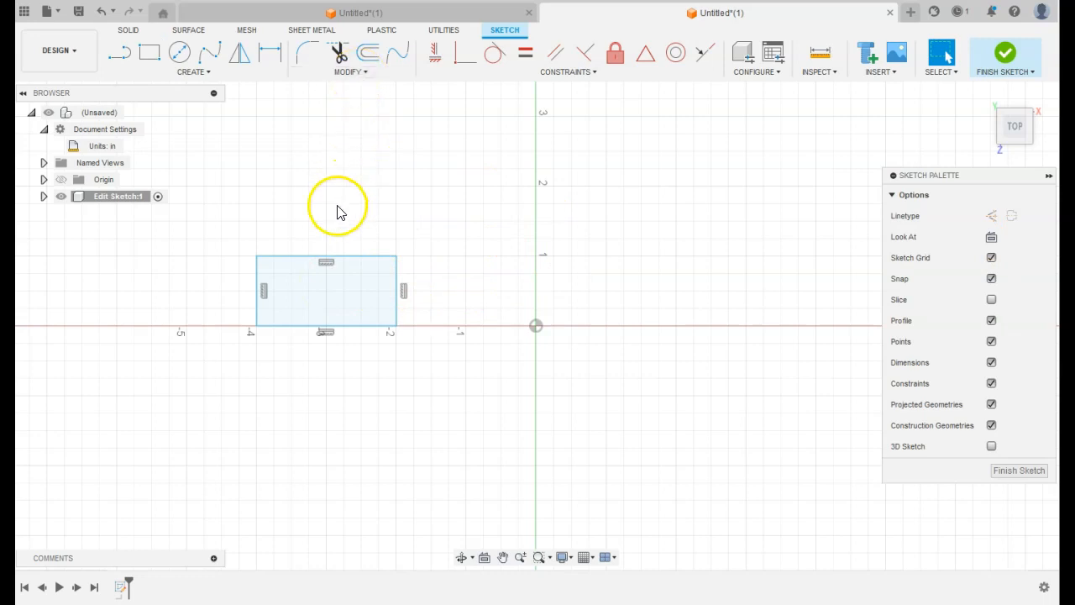
# - Copy the whole rectangle about 6 in along X with Move/Copy, placing the copy on the other side of the origin
pyautogui.click(237, 231)
pyautogui.moveTo(229, 227); pyautogui.dragTo(470, 378)
pyautogui.click(362, 74)
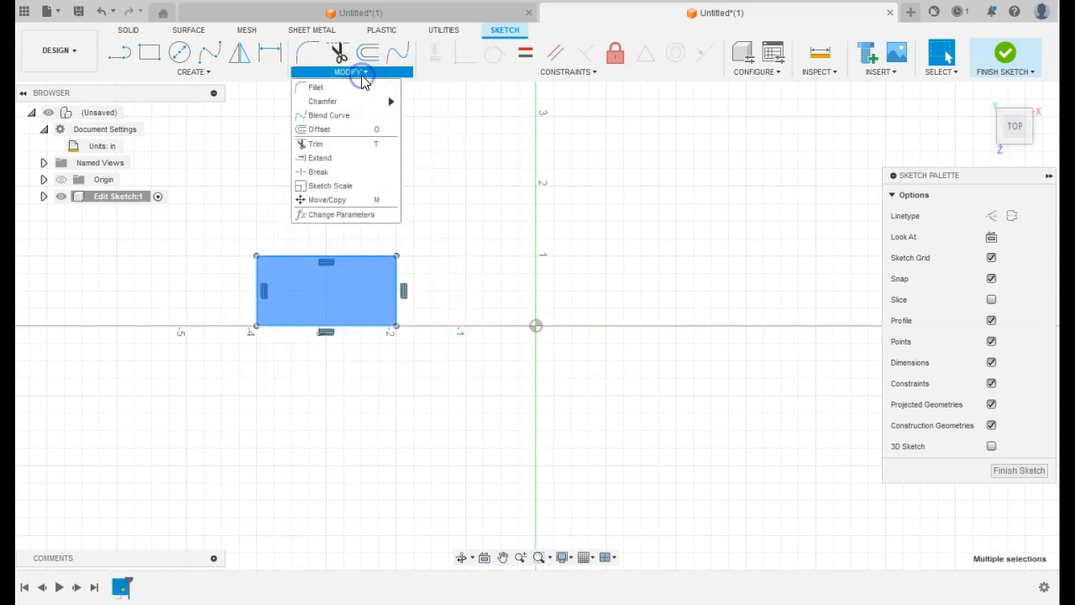
pyautogui.click(336, 201)
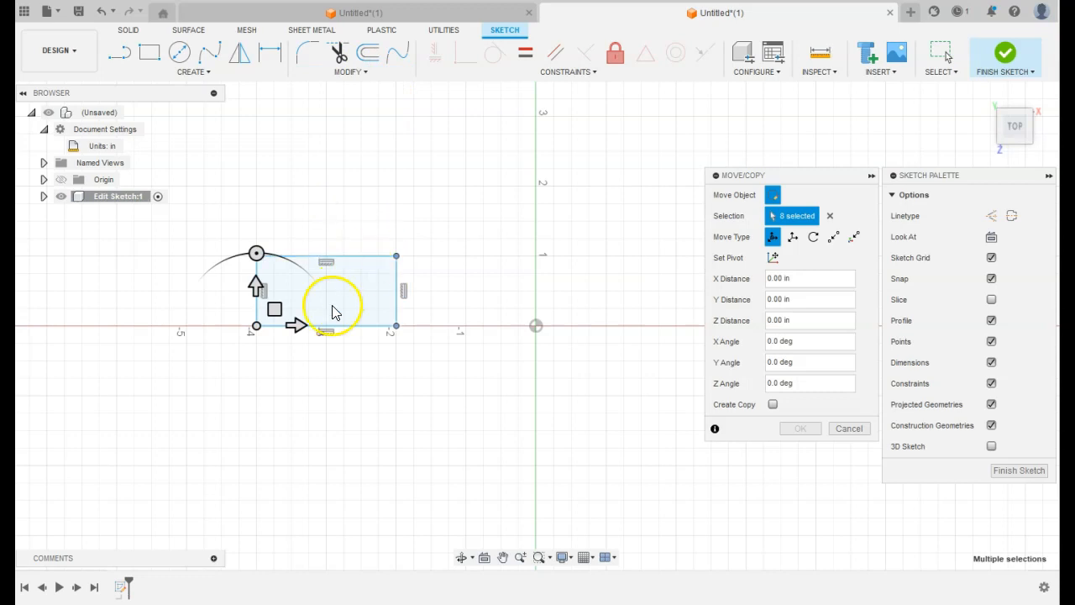
pyautogui.moveTo(299, 325)
pyautogui.mouseDown()
pyautogui.moveTo(353, 328)
pyautogui.moveTo(298, 326)
pyautogui.mouseUp()
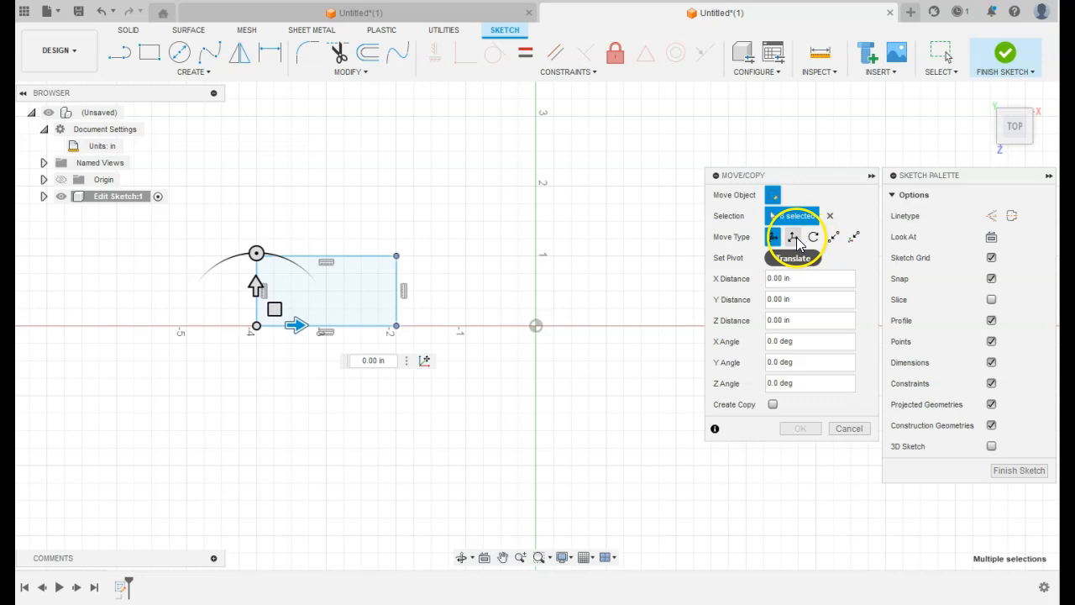
pyautogui.moveTo(257, 252)
pyautogui.mouseDown()
pyautogui.moveTo(295, 277)
pyautogui.moveTo(260, 243)
pyautogui.mouseUp()
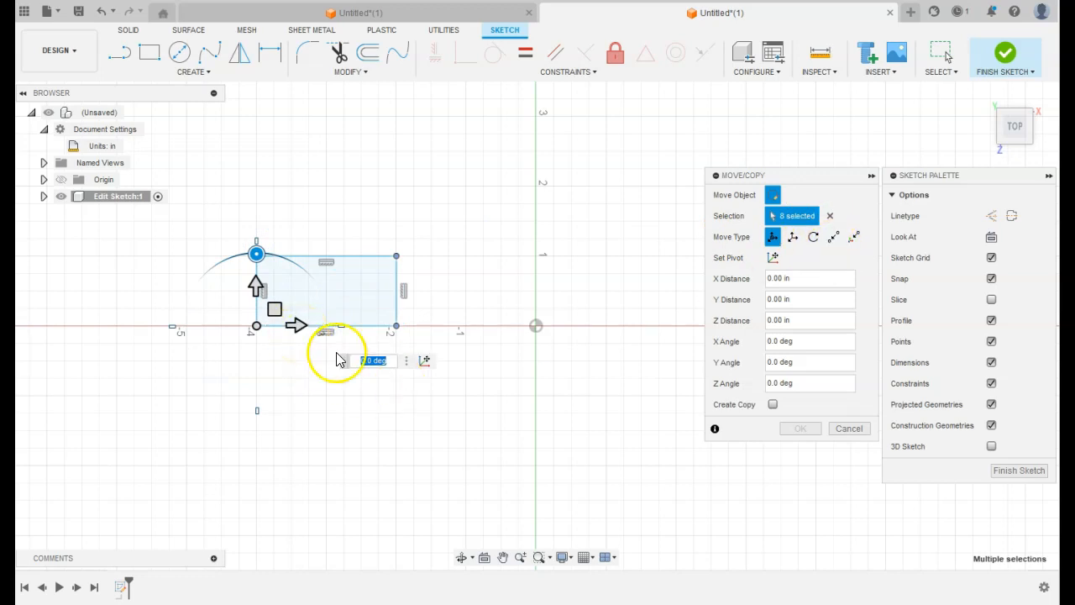
pyautogui.click(773, 404)
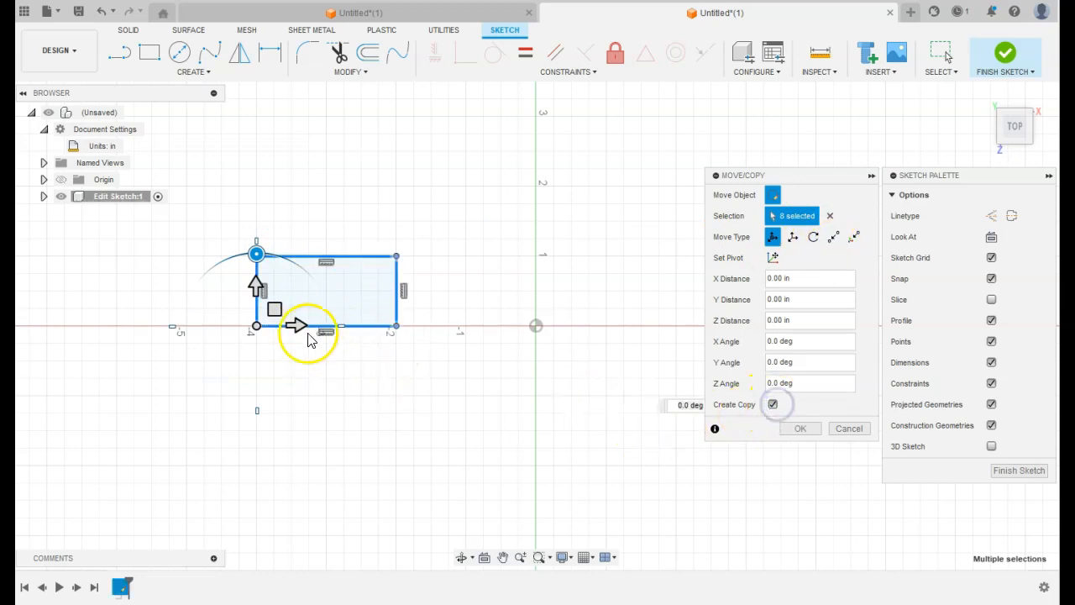
pyautogui.moveTo(274, 310)
pyautogui.mouseDown()
pyautogui.moveTo(554, 310)
pyautogui.moveTo(471, 310)
pyautogui.moveTo(481, 311)
pyautogui.mouseUp()
pyautogui.click(571, 362)
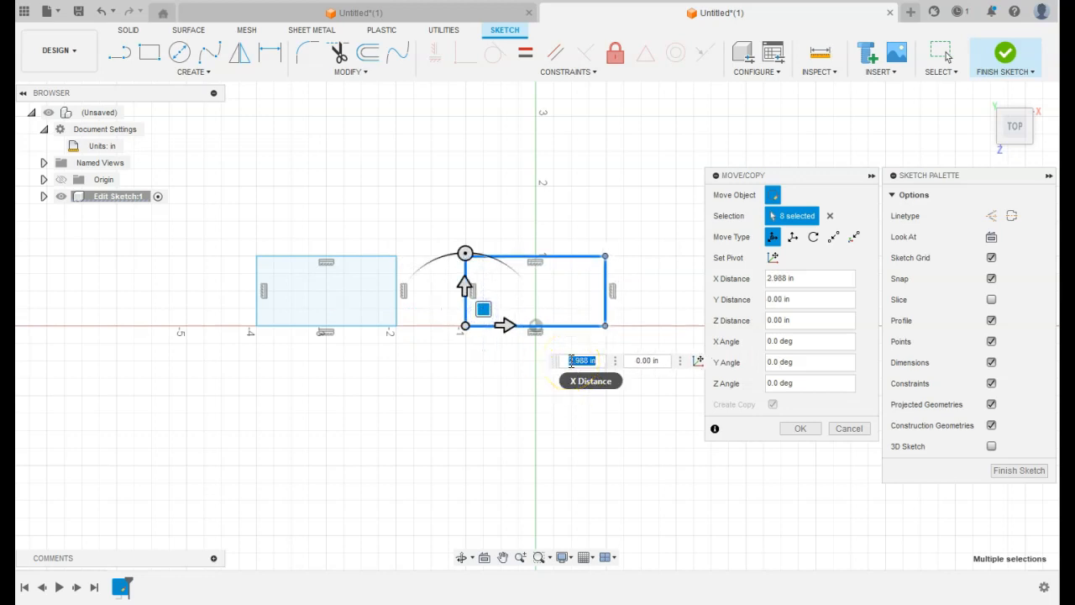
pyautogui.write('3')
pyautogui.press('Return')
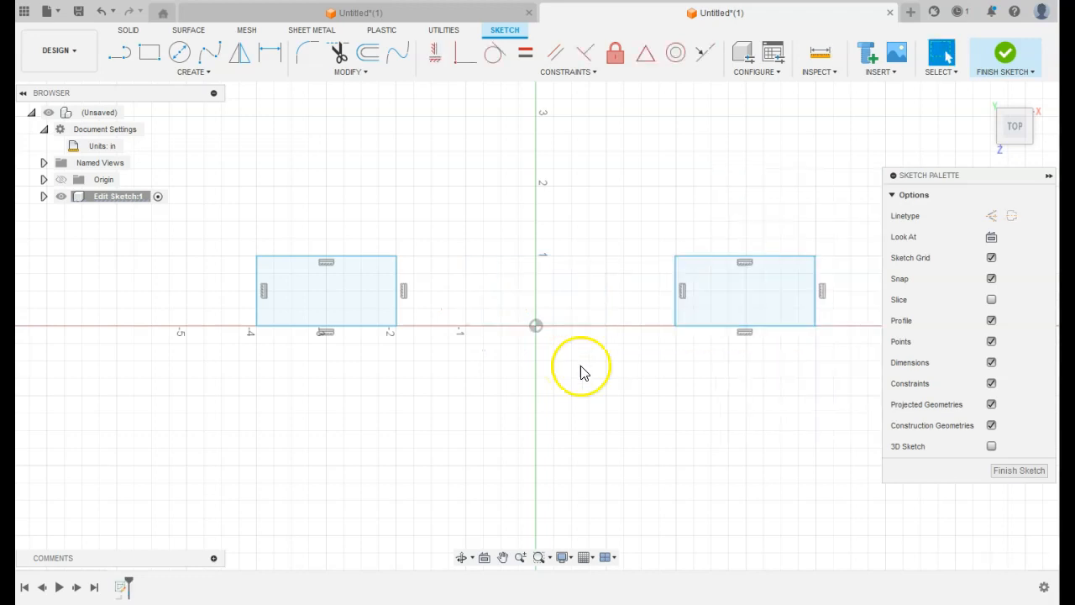
# - Draw a 0.75 in diameter circle centred on the original rectangle's upper corner nearest the origin
pyautogui.moveTo(667, 408); pyautogui.dragTo(643, 404, button='middle')
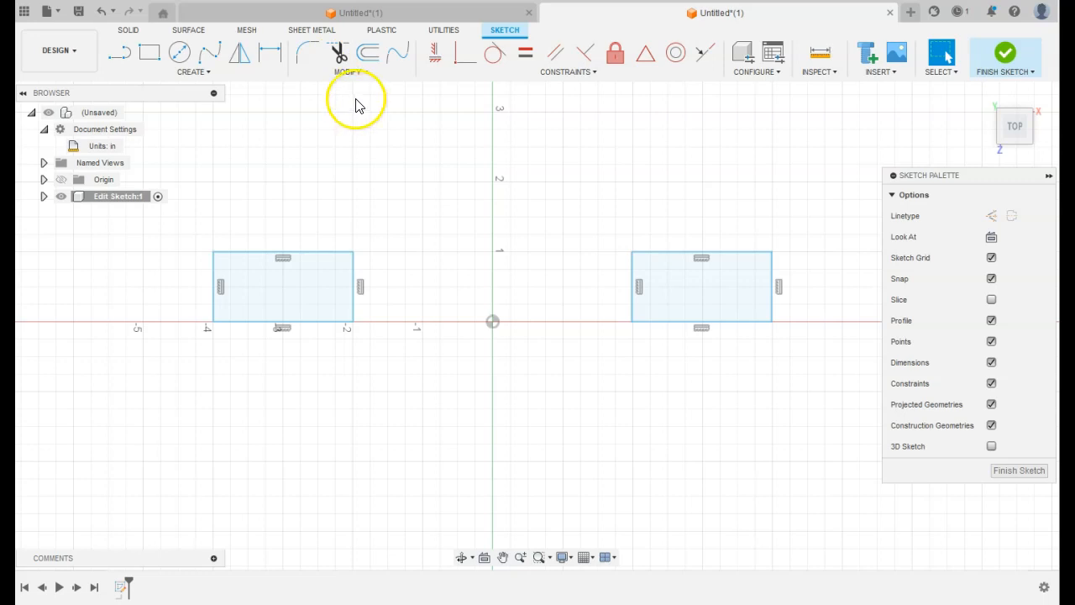
pyautogui.click(179, 54)
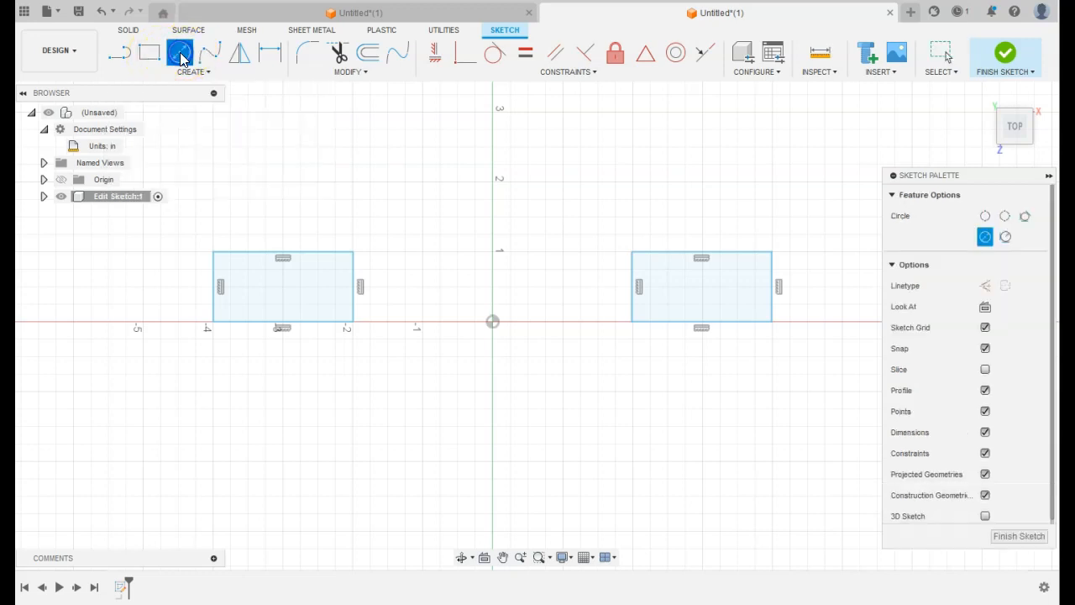
pyautogui.click(352, 251)
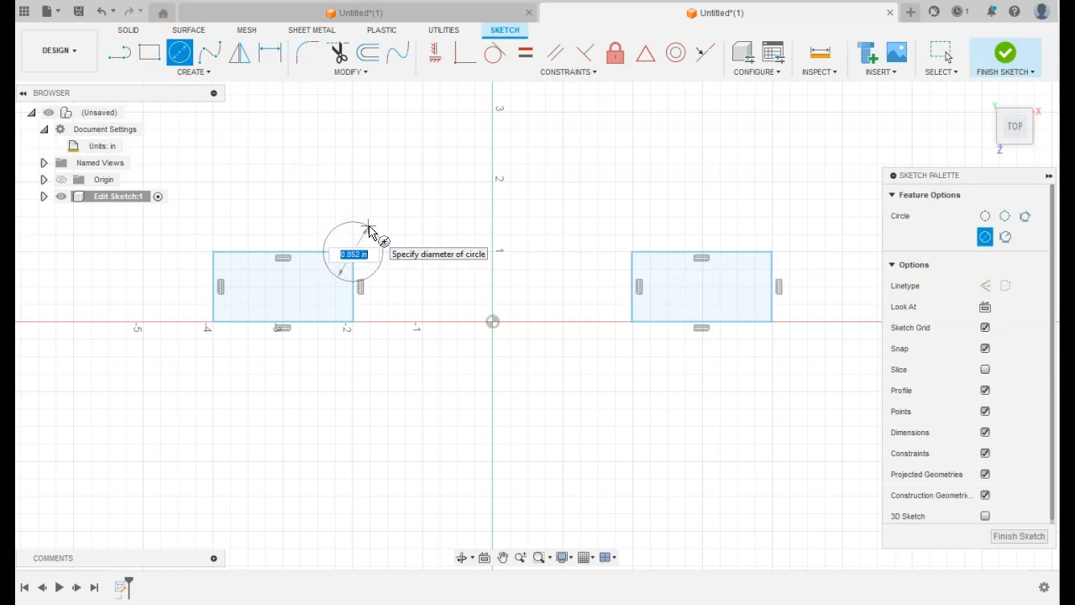
pyautogui.write('.75')
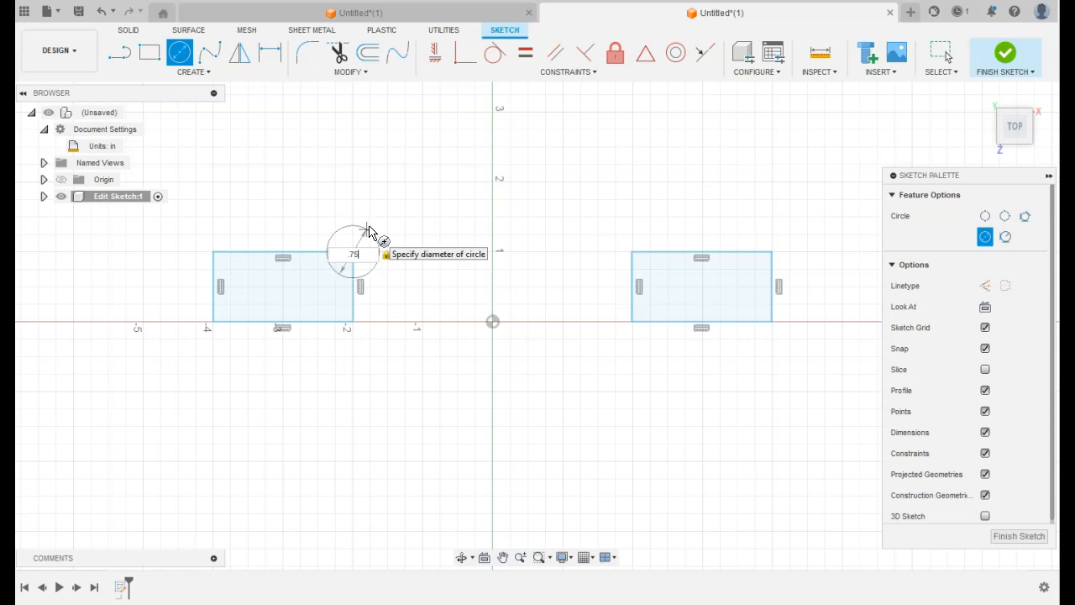
pyautogui.press('Return')
pyautogui.press('Escape')
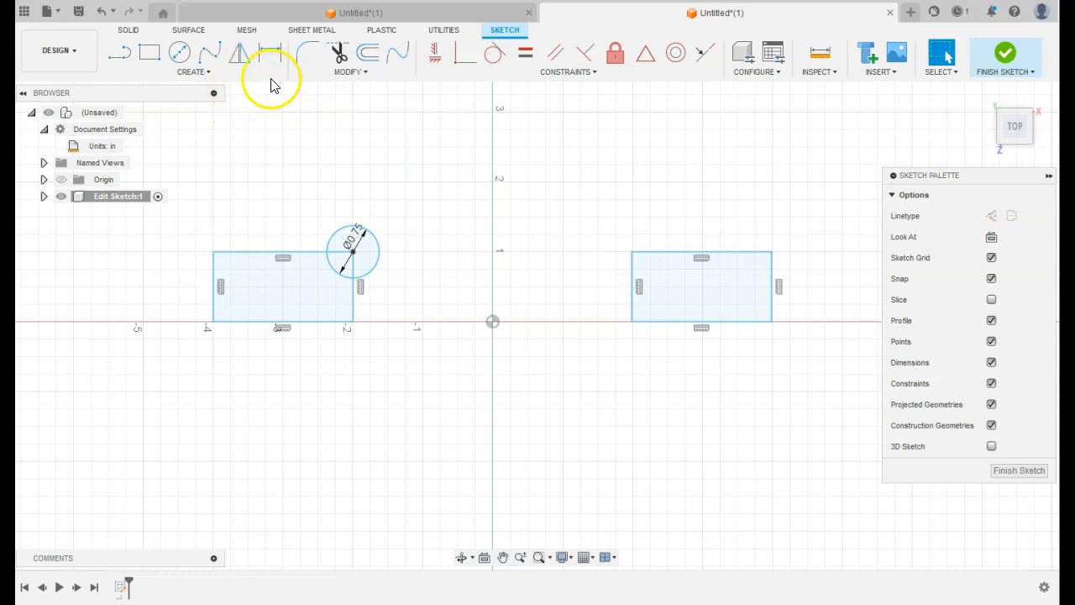
# - Trim the overlapping rectangle edges and circle arc at the original rectangle's upper corner
pyautogui.click(340, 55)
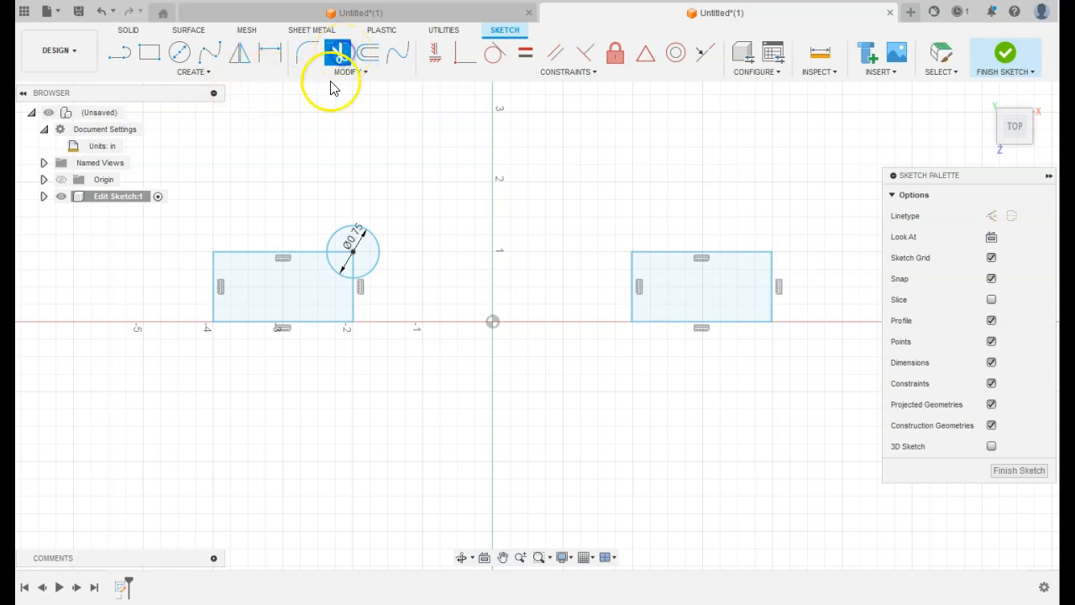
pyautogui.click(356, 268)
pyautogui.click(344, 252)
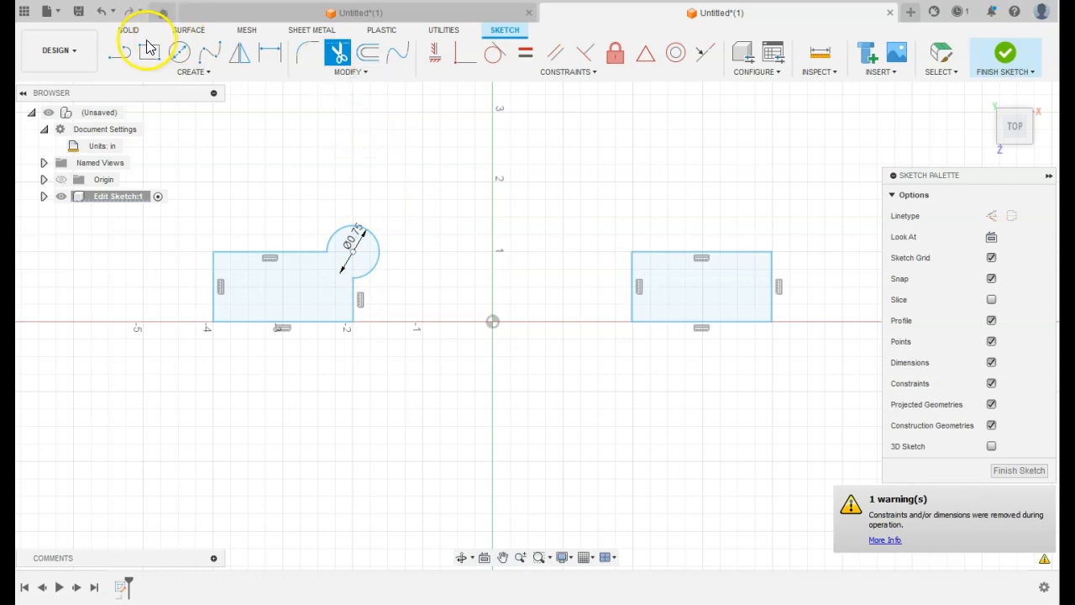
# - Undo the trims to bring back the full circle and the rectangle's corner
pyautogui.click(99, 14)
pyautogui.click(99, 13)
pyautogui.click(99, 13)
pyautogui.click(100, 13)
# - Trim the two rectangle edge segments inside the circle and the circle's arc inside the rectangle
pyautogui.click(339, 58)
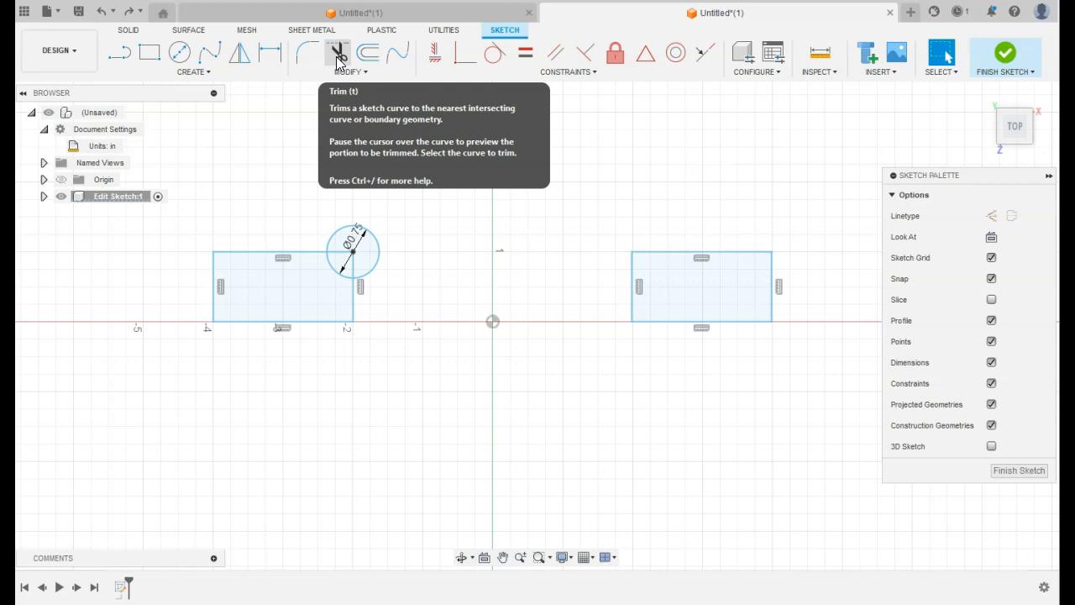
pyautogui.click(338, 57)
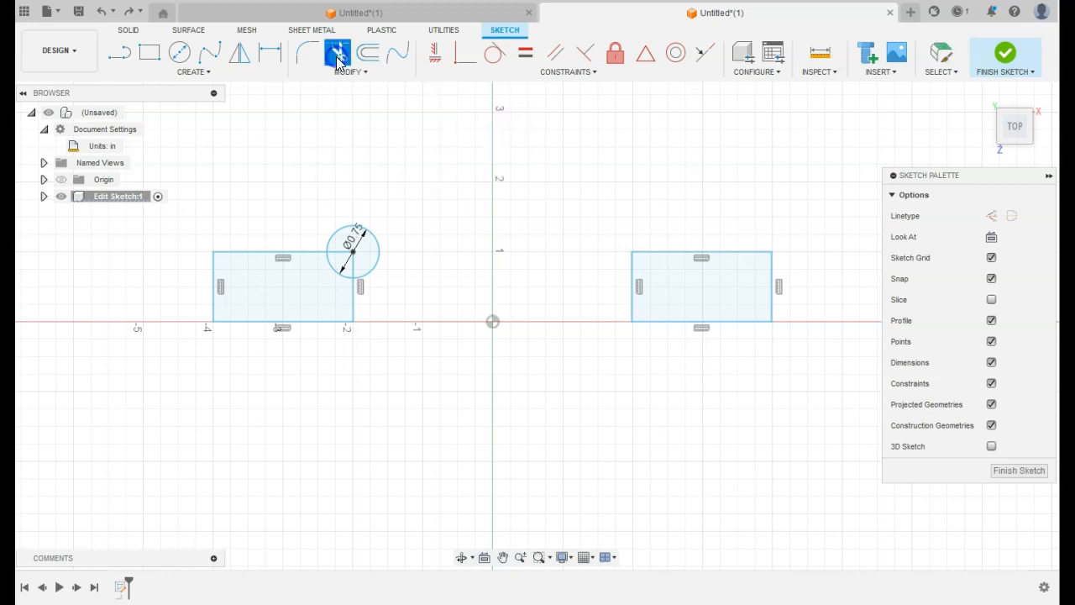
pyautogui.click(346, 253)
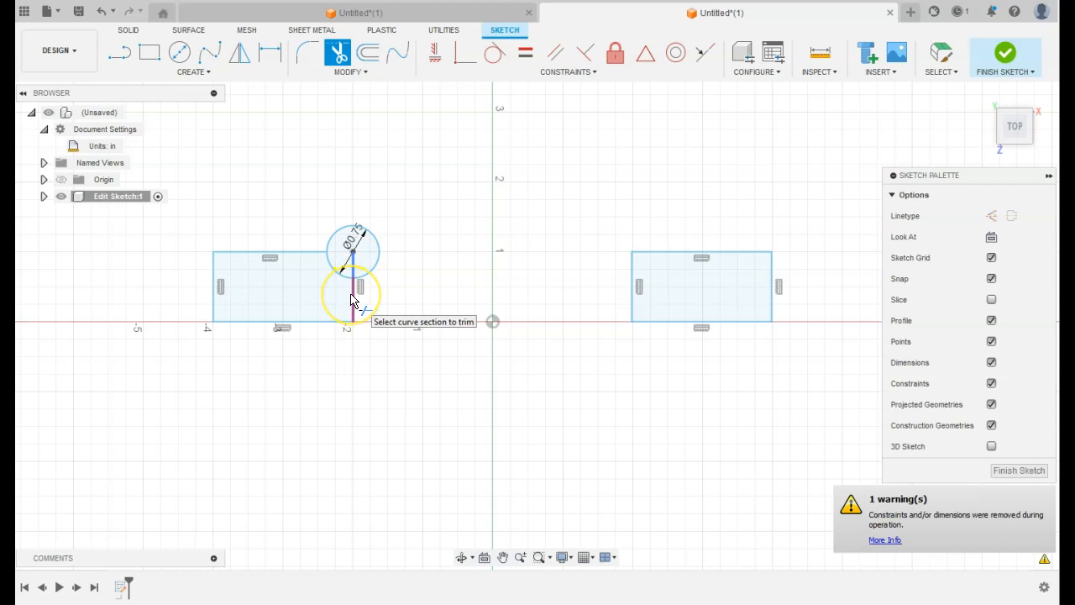
pyautogui.click(352, 267)
pyautogui.click(332, 267)
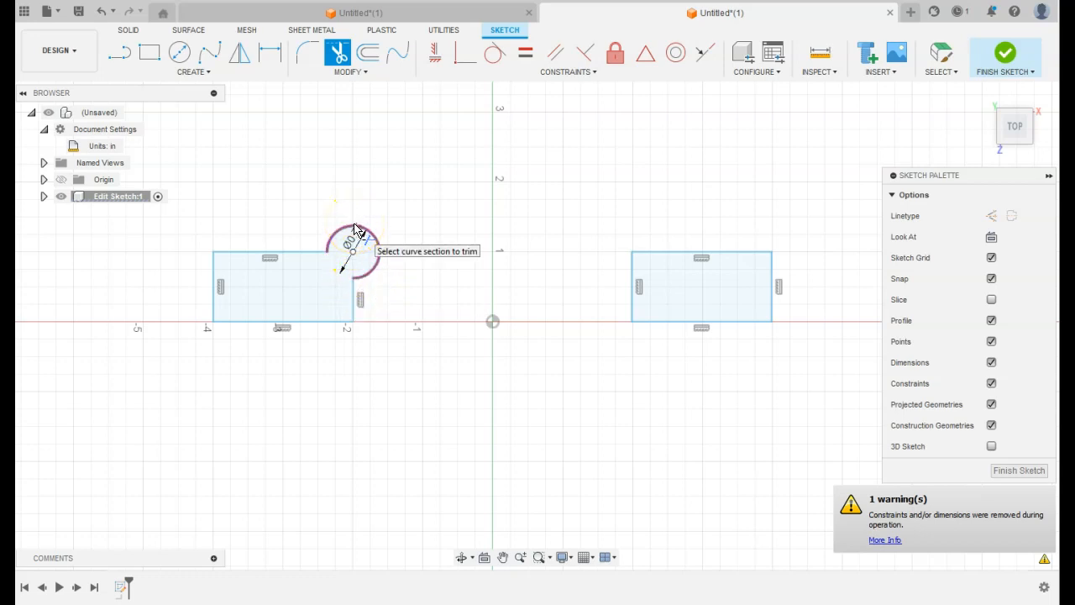
# - Extend the rectangle's shortened vertical edge through the circle's centre to its top, and undo the extensions
pyautogui.click(348, 73)
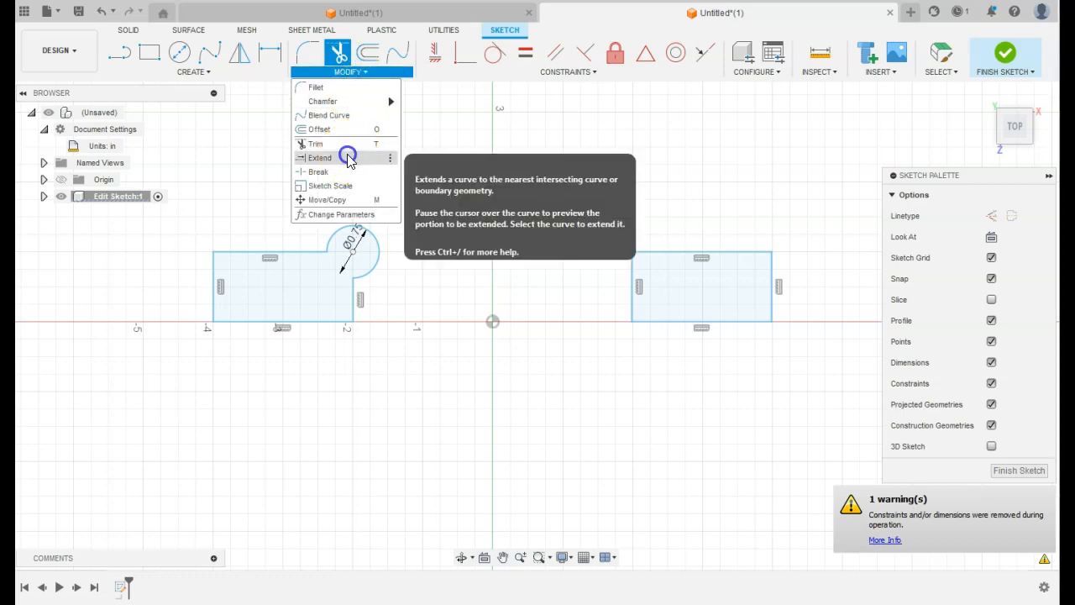
pyautogui.click(320, 158)
pyautogui.click(361, 276)
pyautogui.click(360, 290)
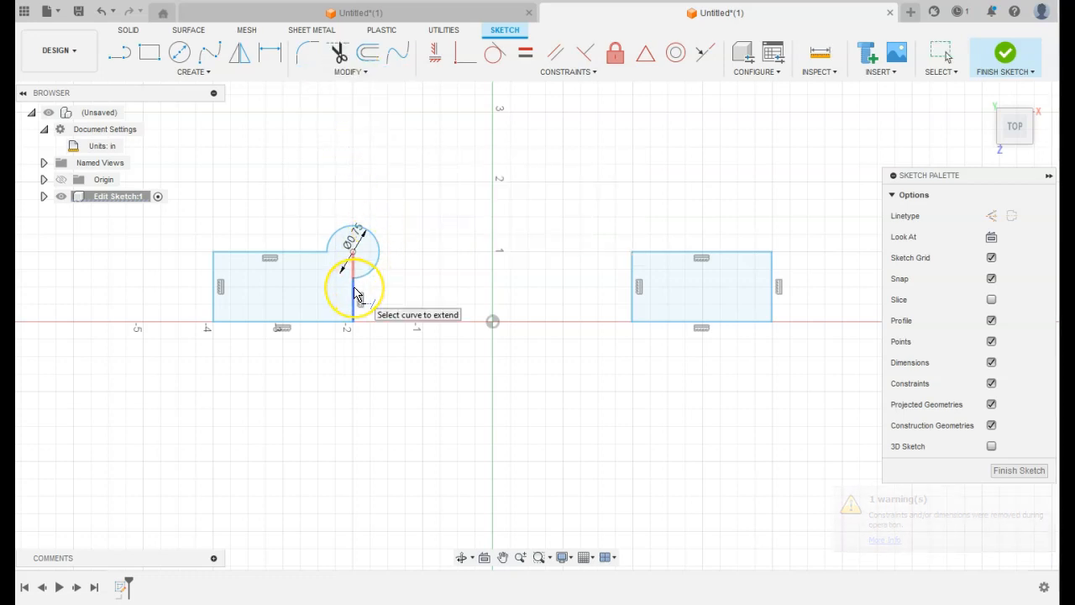
pyautogui.click(356, 290)
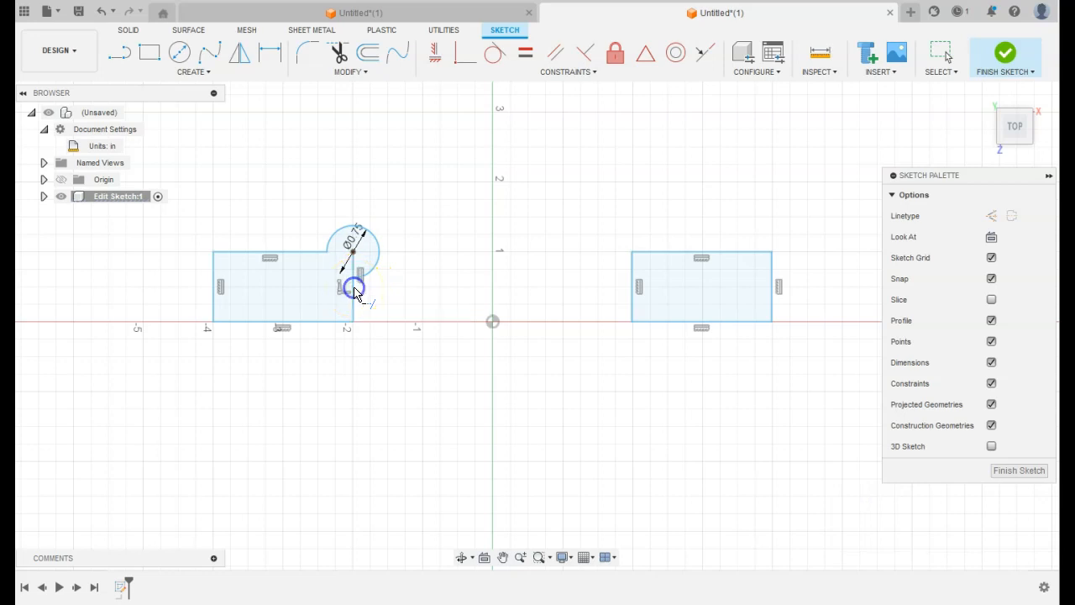
pyautogui.click(356, 264)
pyautogui.click(356, 282)
pyautogui.click(356, 262)
pyautogui.click(356, 284)
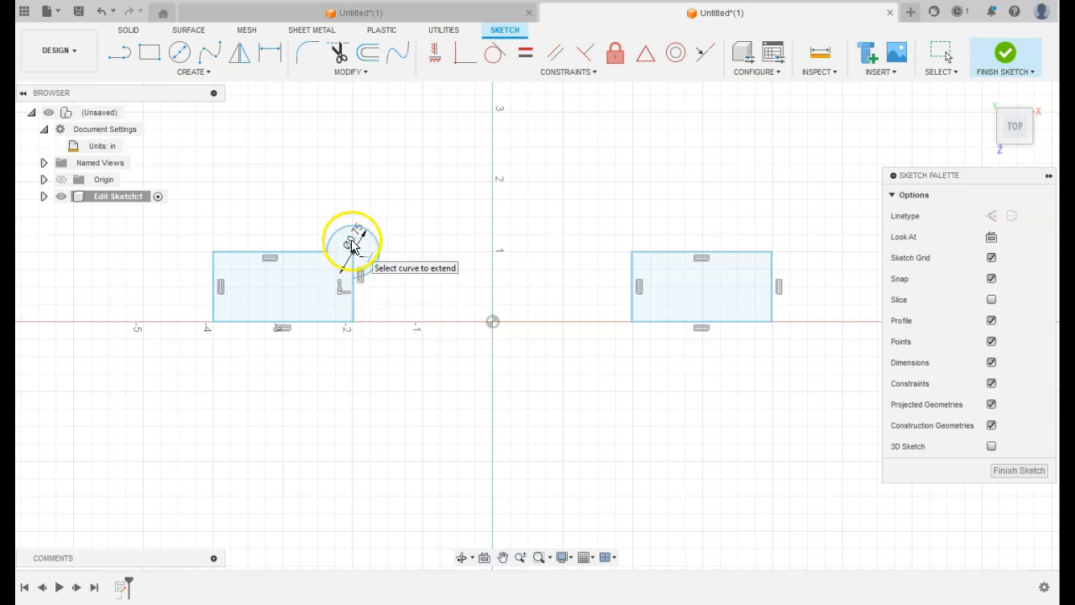
pyautogui.click(355, 260)
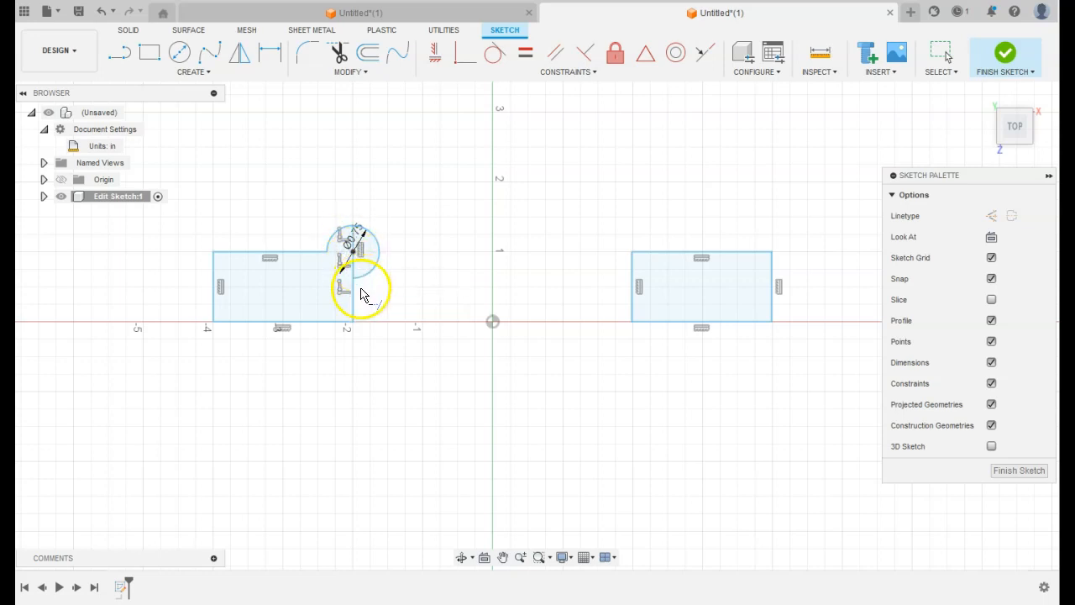
pyautogui.click(101, 14)
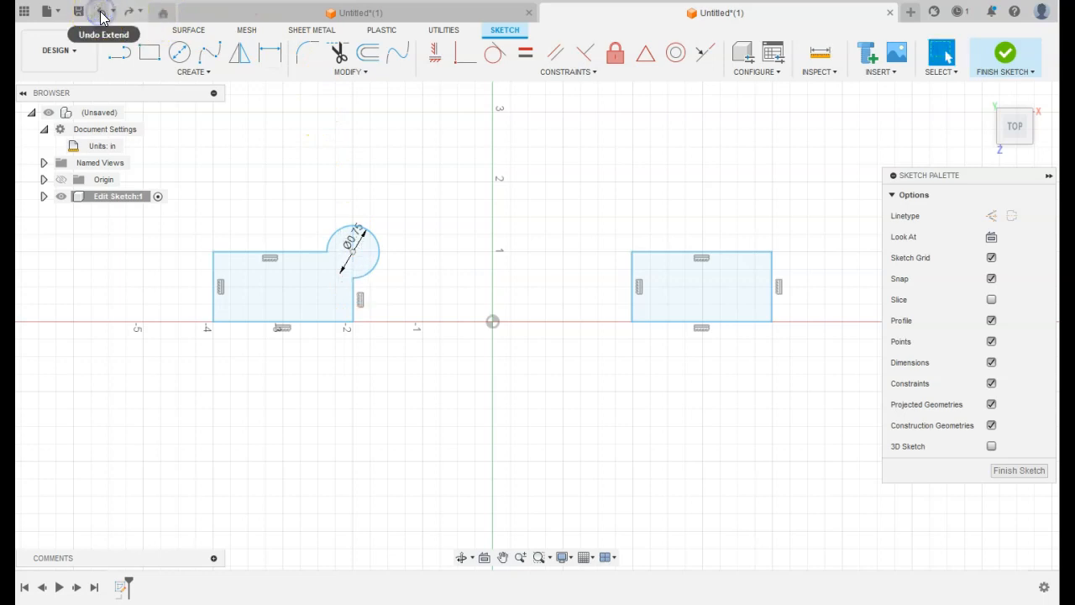
# - Extend the rectangle's shortened vertical edge up through the circle's centre to the top of the arc
pyautogui.click(351, 73)
pyautogui.click(341, 171)
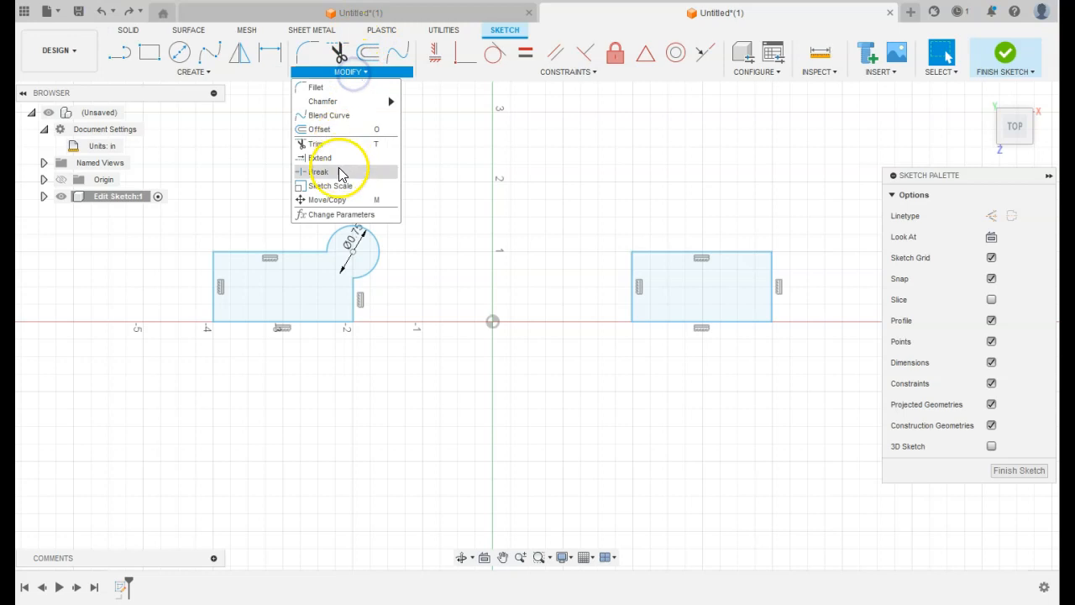
pyautogui.click(361, 273)
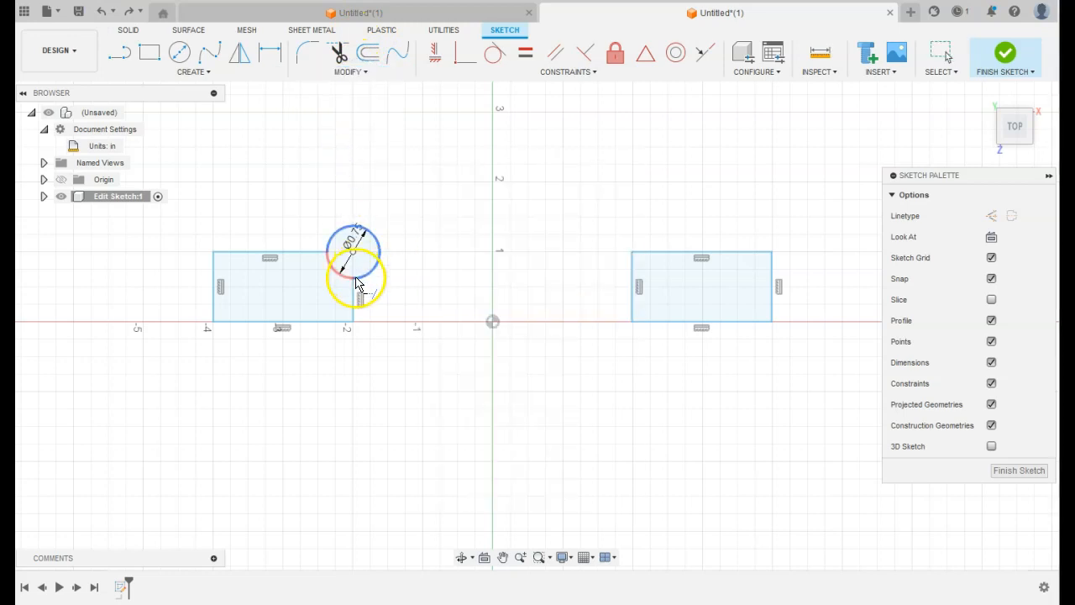
pyautogui.click(354, 289)
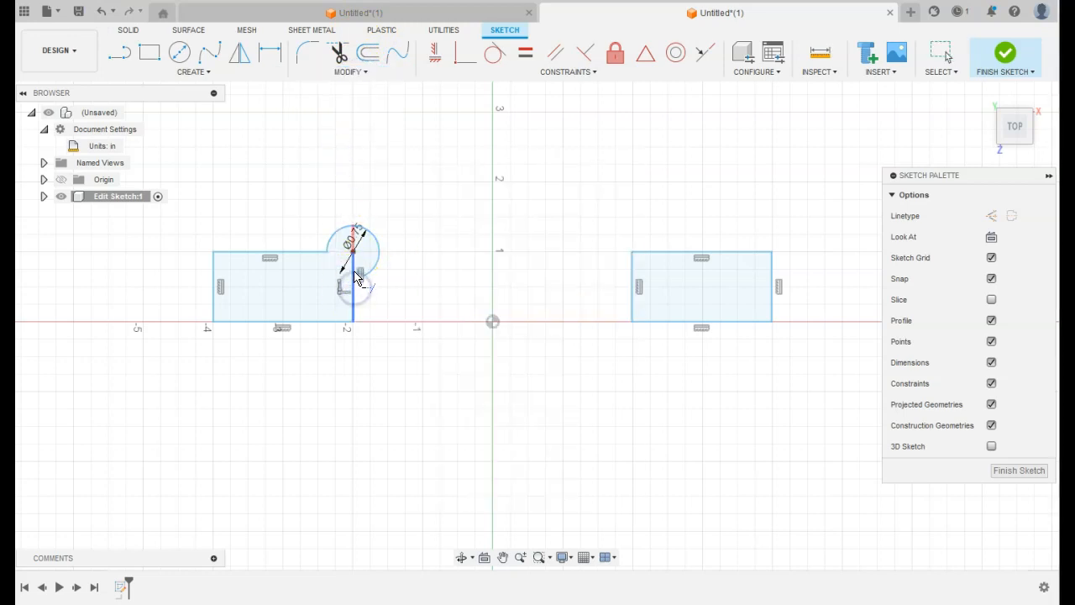
pyautogui.click(354, 267)
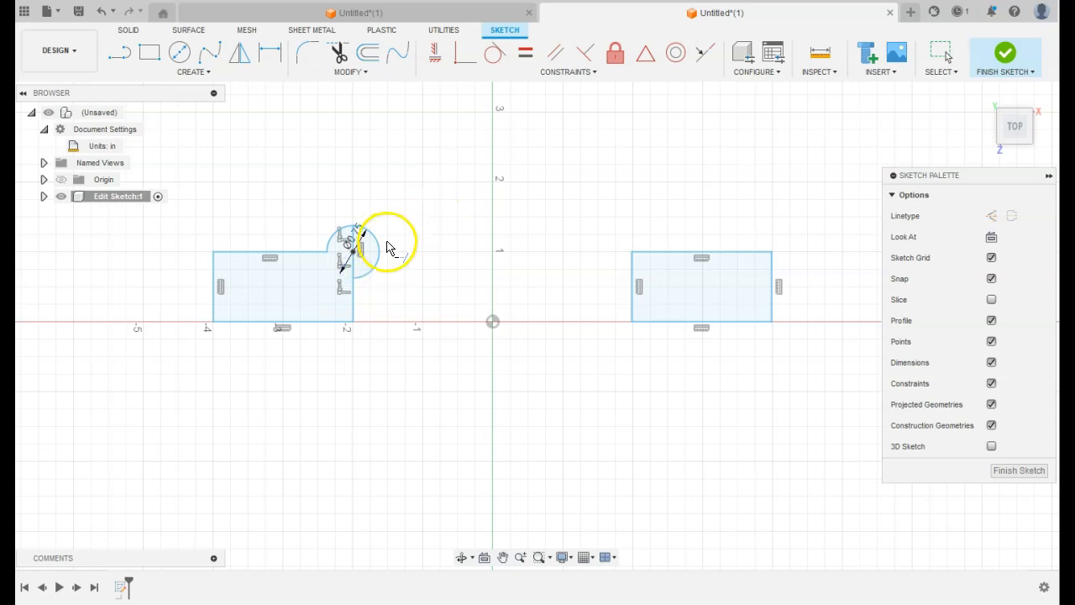
pyautogui.scroll(-2, 387, 248)
pyautogui.scroll(4, 383, 256)
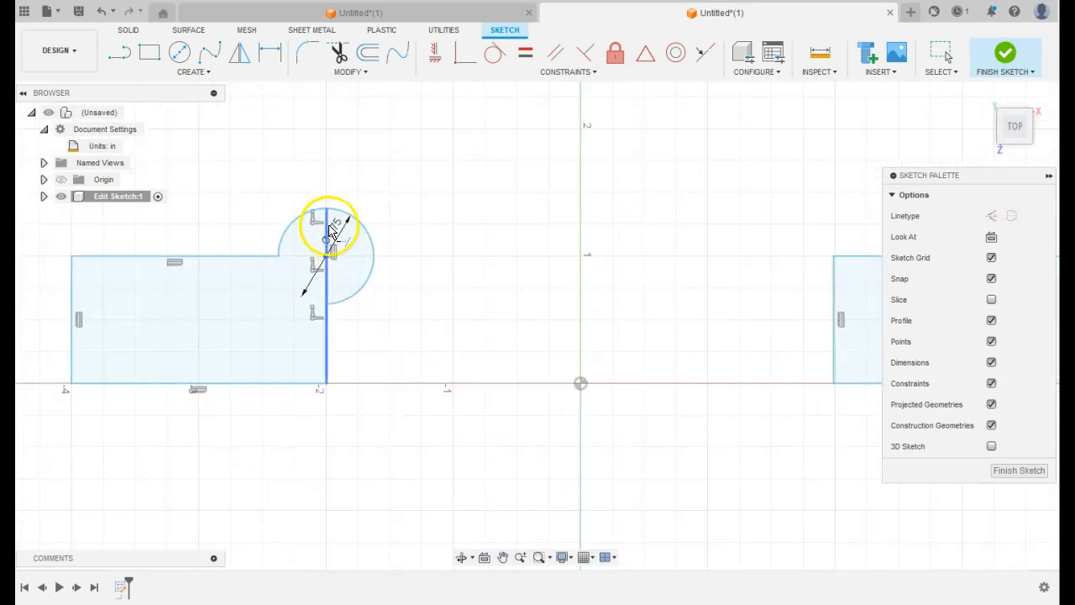
pyautogui.click(326, 212)
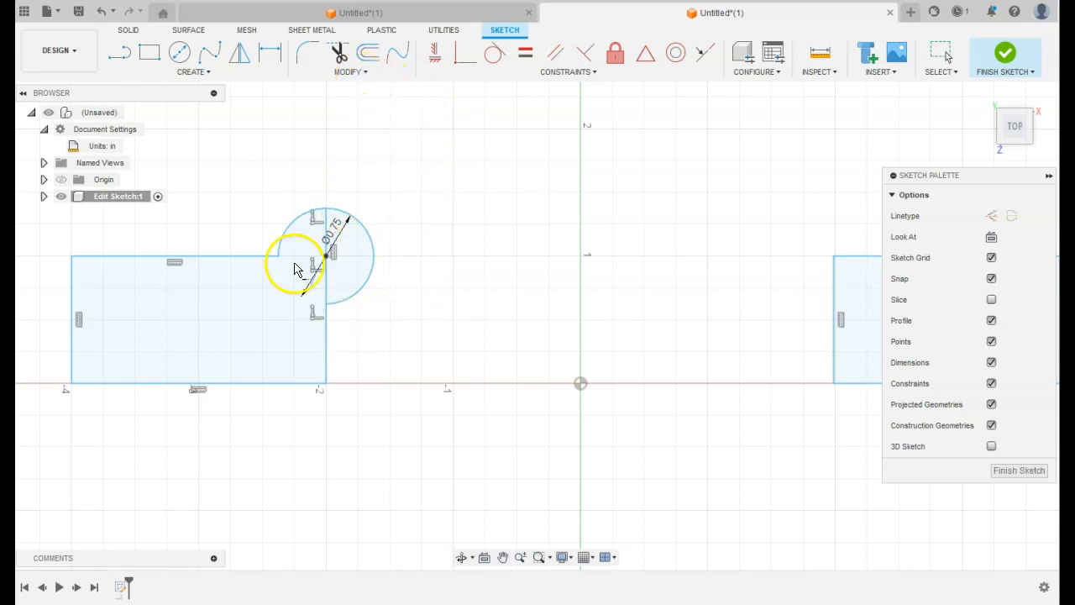
pyautogui.click(196, 293)
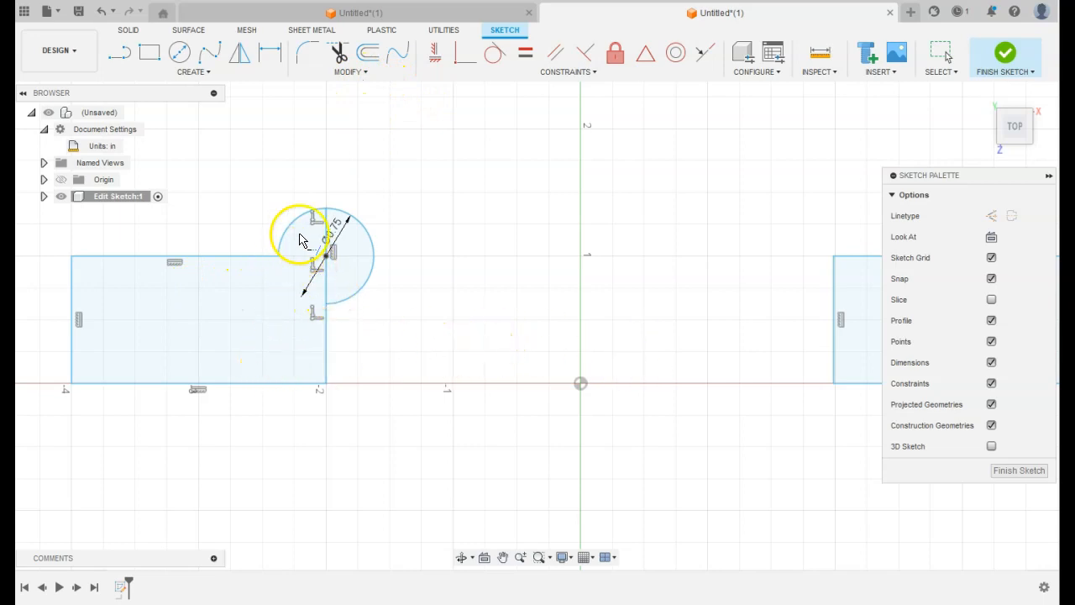
pyautogui.click(333, 67)
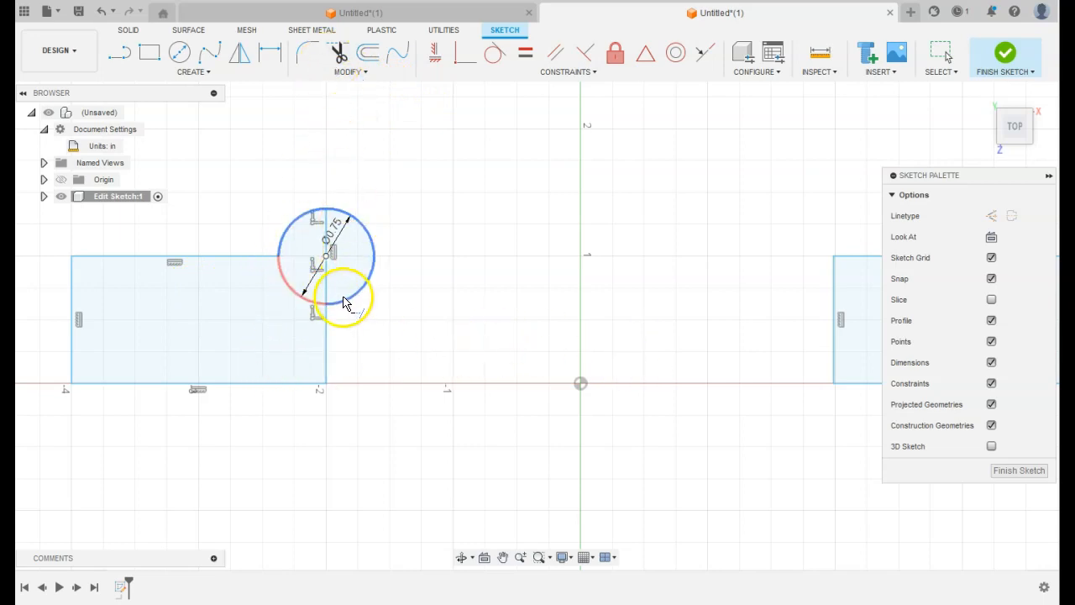
# - Fillet the lower-right corner of the rectangle with a 0.5 in radius
pyautogui.moveTo(439, 192)
pyautogui.mouseDown(button='middle')
pyautogui.moveTo(595, 179)
pyautogui.moveTo(639, 201)
pyautogui.mouseUp(button='middle')
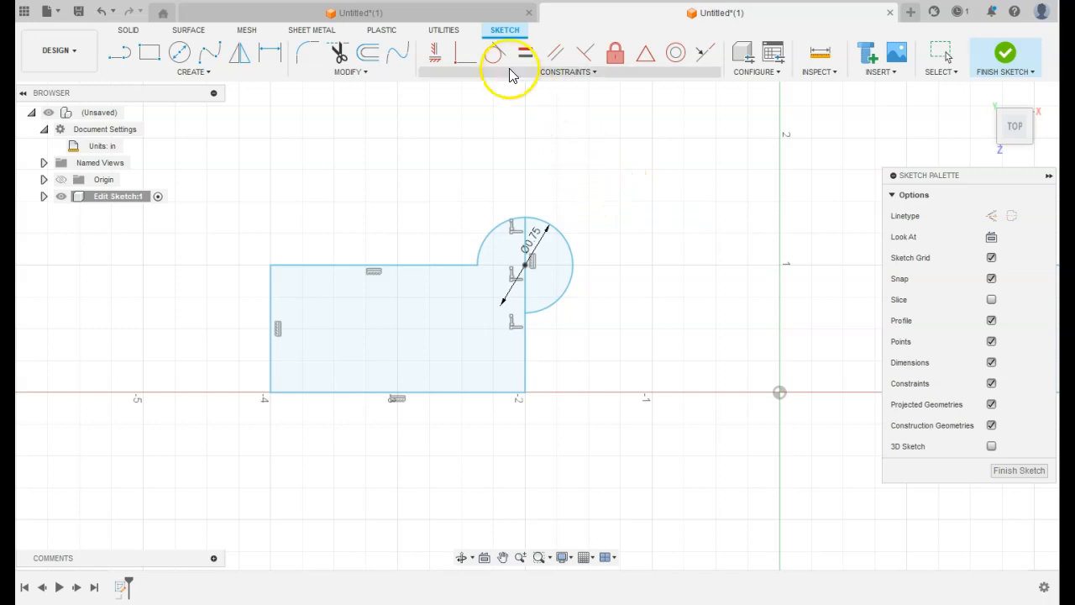
pyautogui.click(349, 71)
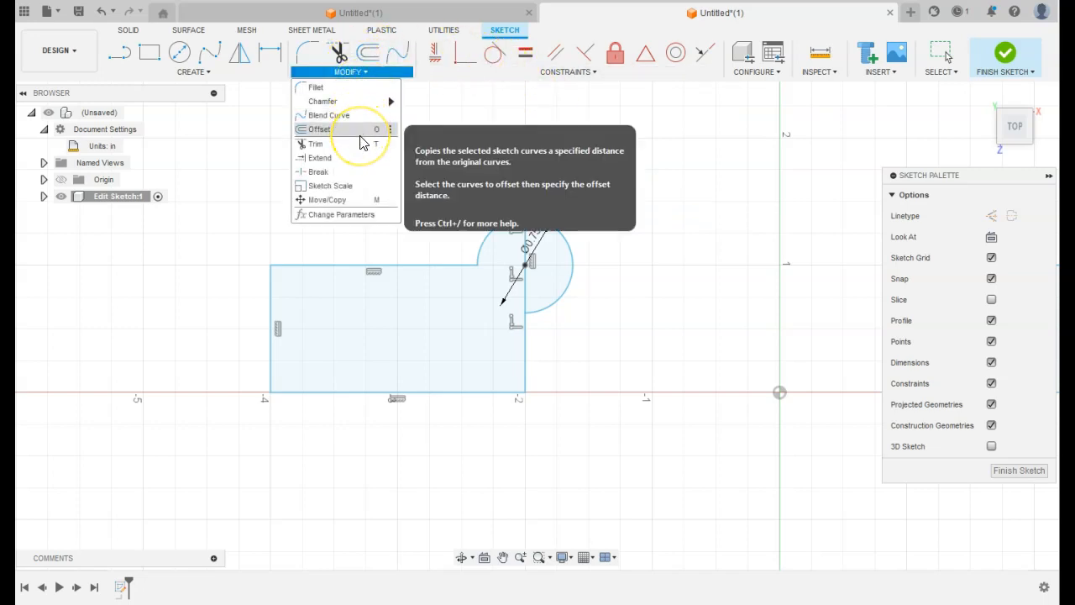
pyautogui.click(336, 88)
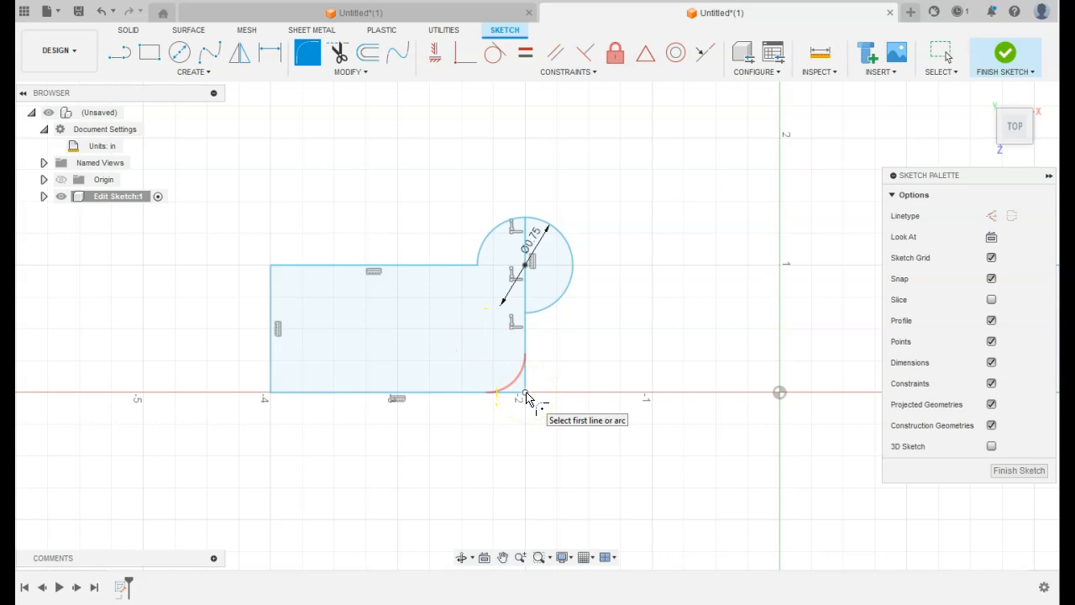
pyautogui.click(524, 394)
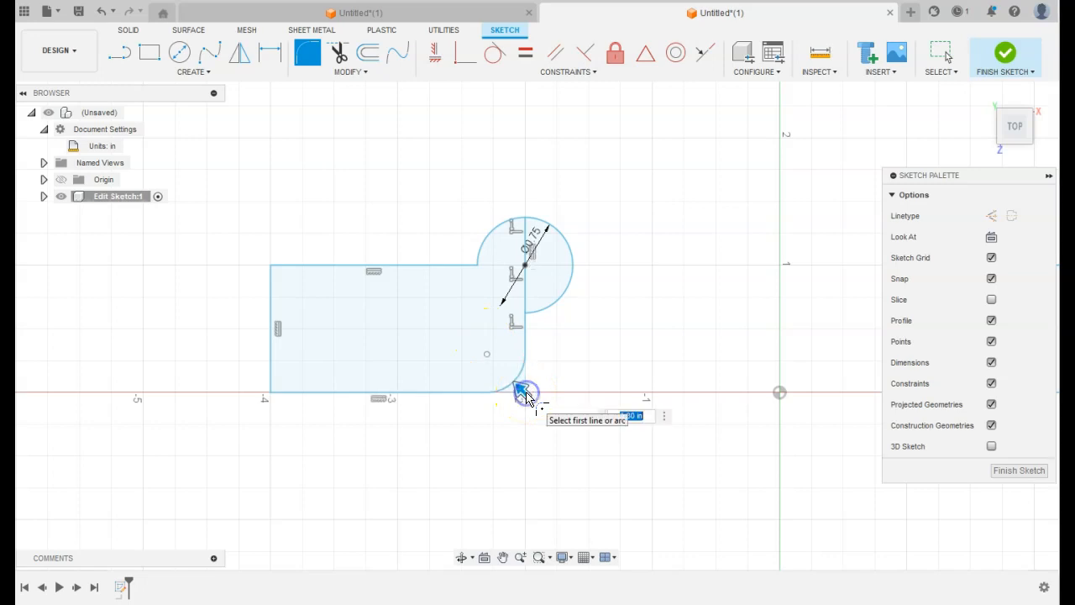
pyautogui.moveTo(520, 391)
pyautogui.mouseDown()
pyautogui.moveTo(490, 370)
pyautogui.moveTo(508, 380)
pyautogui.mouseUp()
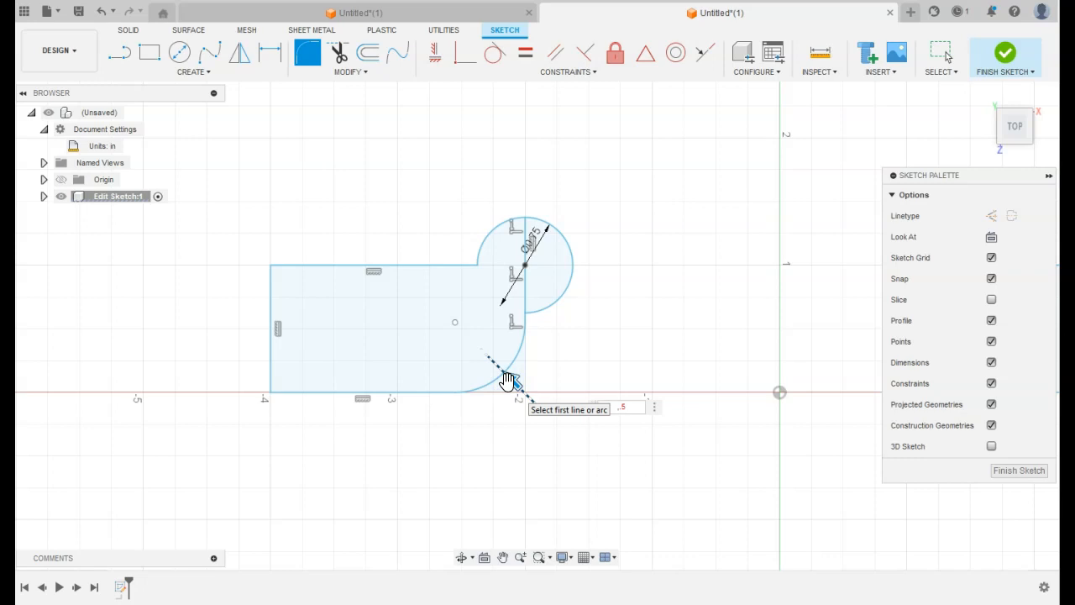
pyautogui.write('0.5')
pyautogui.press('Return')
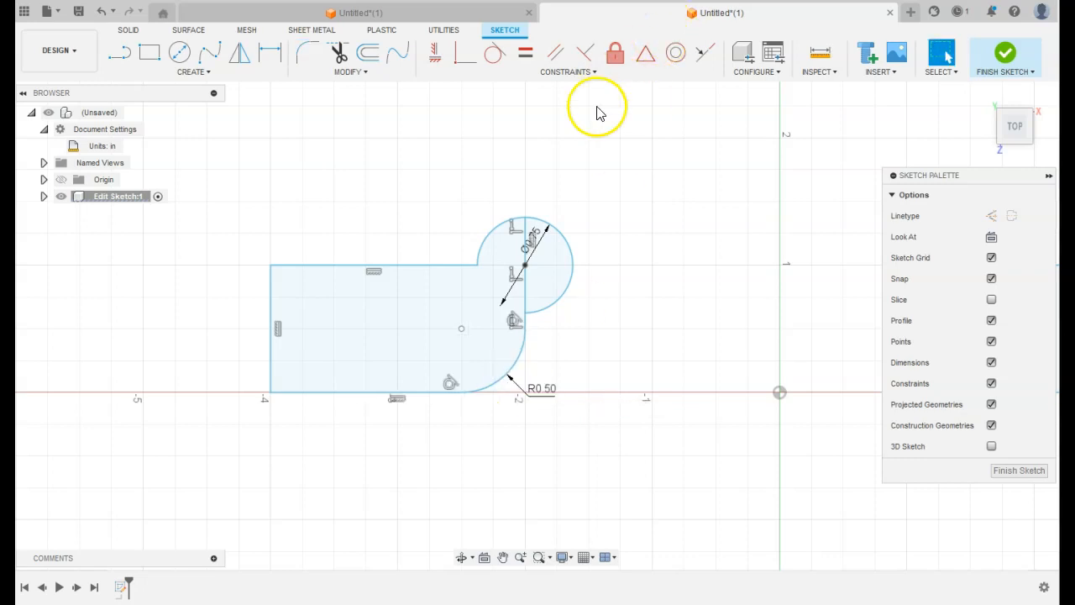
# - Chamfer the lower-left corner of the rectangle with an equal distance of 0.50 in
pyautogui.click(350, 74)
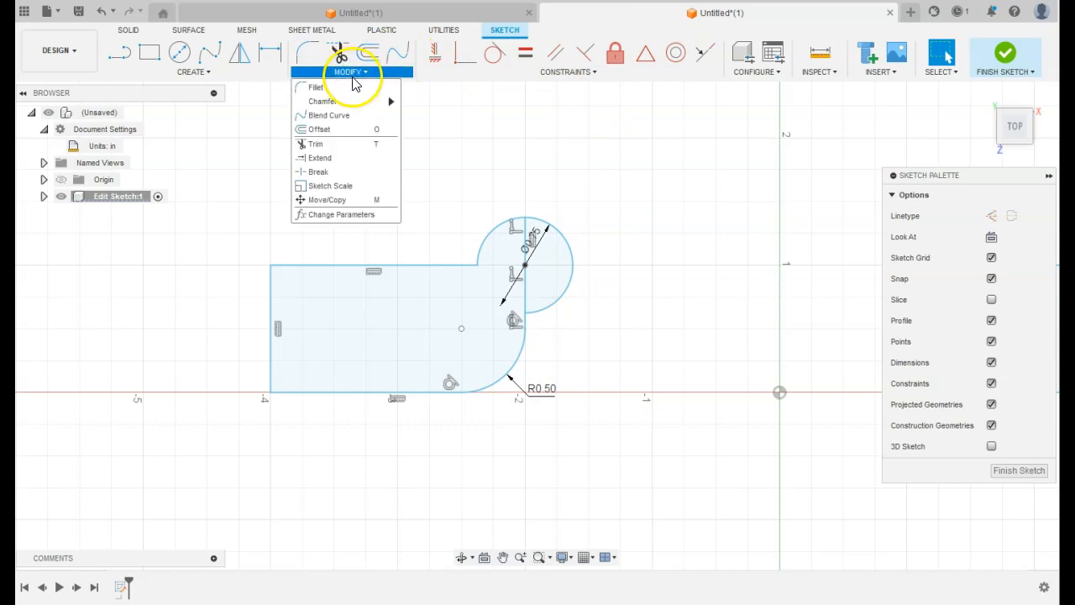
pyautogui.moveTo(343, 101)
pyautogui.click(417, 100)
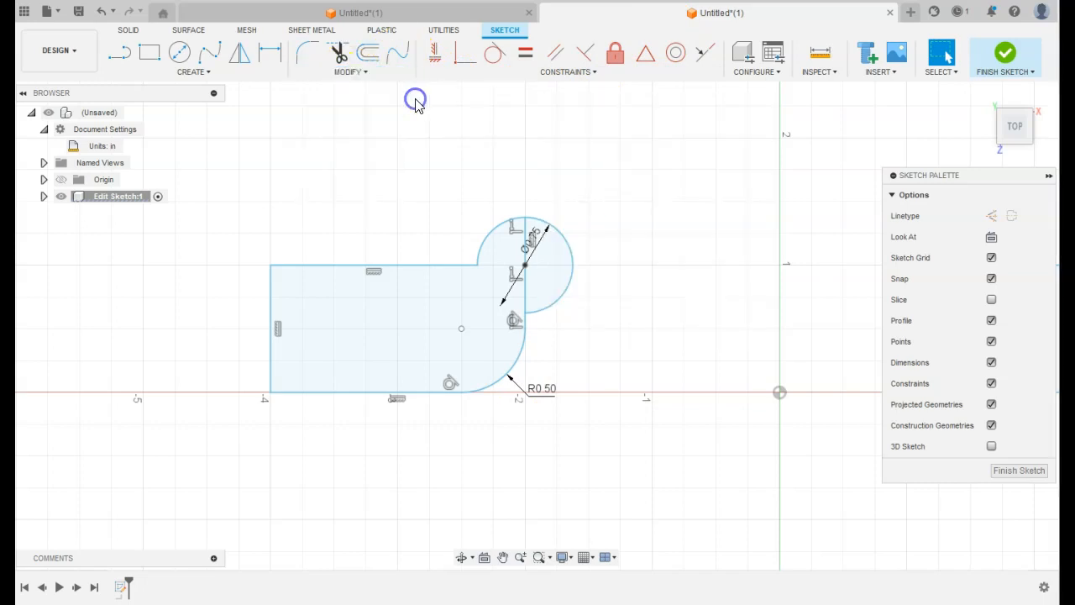
pyautogui.click(271, 393)
pyautogui.moveTo(288, 378); pyautogui.dragTo(292, 374)
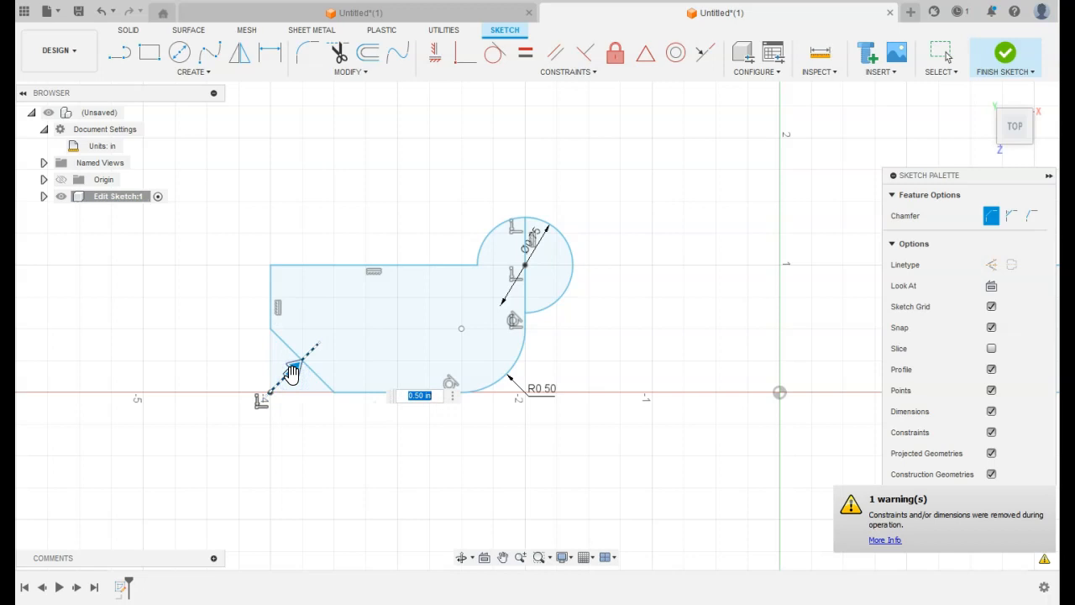
pyautogui.press('Return')
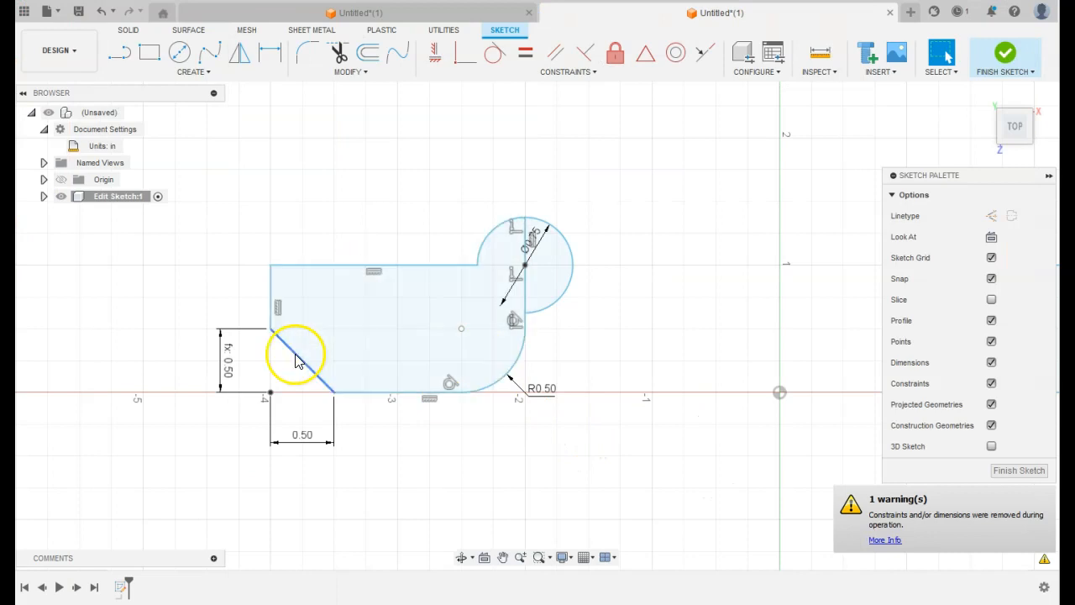
# - Offset the whole chained outline outward by 0.04 in
pyautogui.click(308, 272)
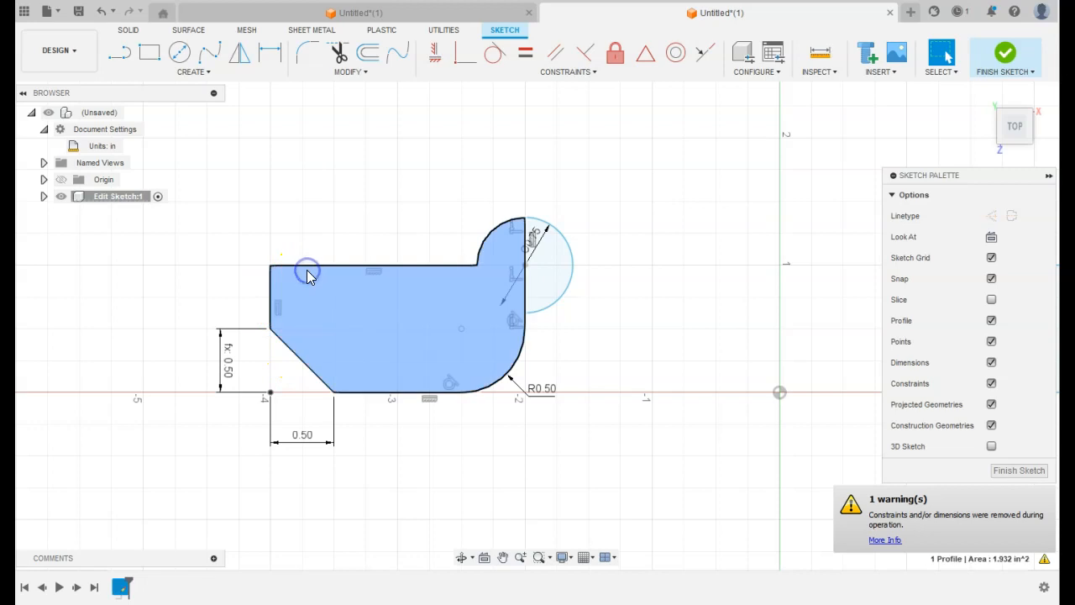
pyautogui.click(350, 72)
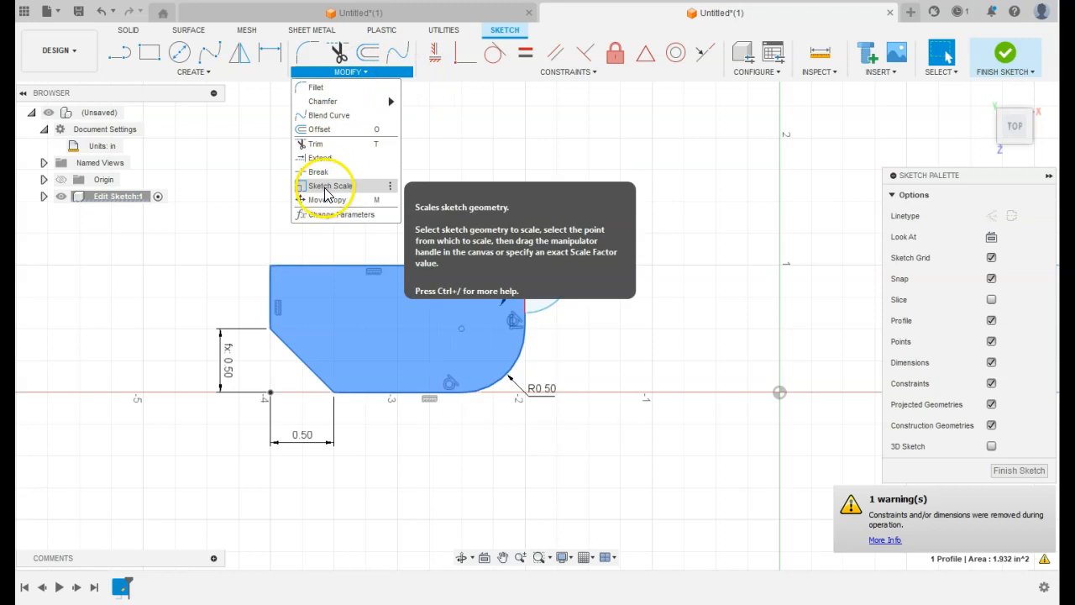
pyautogui.click(330, 131)
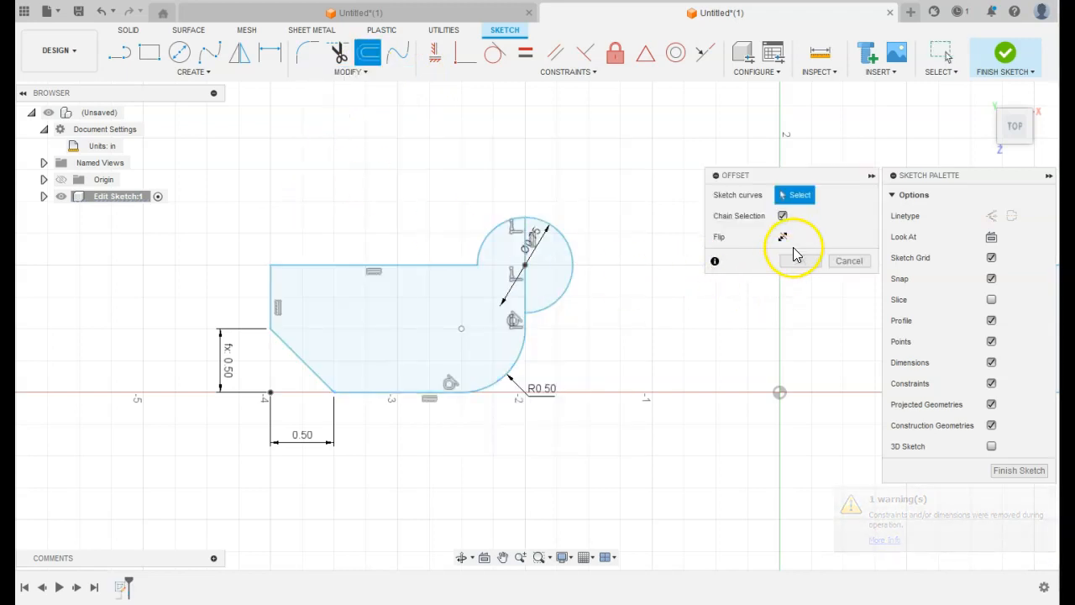
pyautogui.click(492, 389)
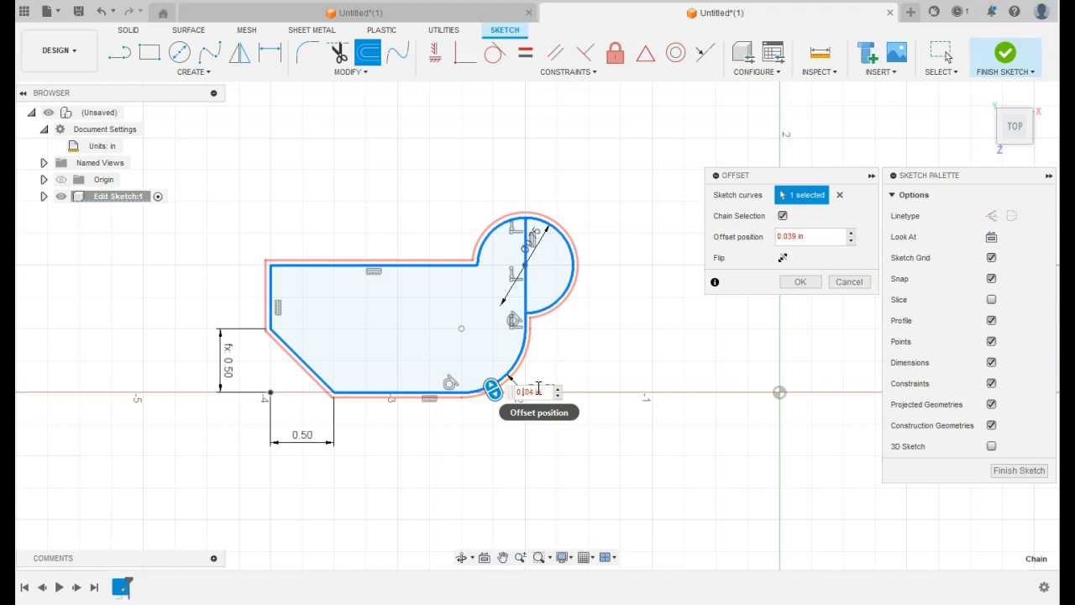
pyautogui.press('Return')
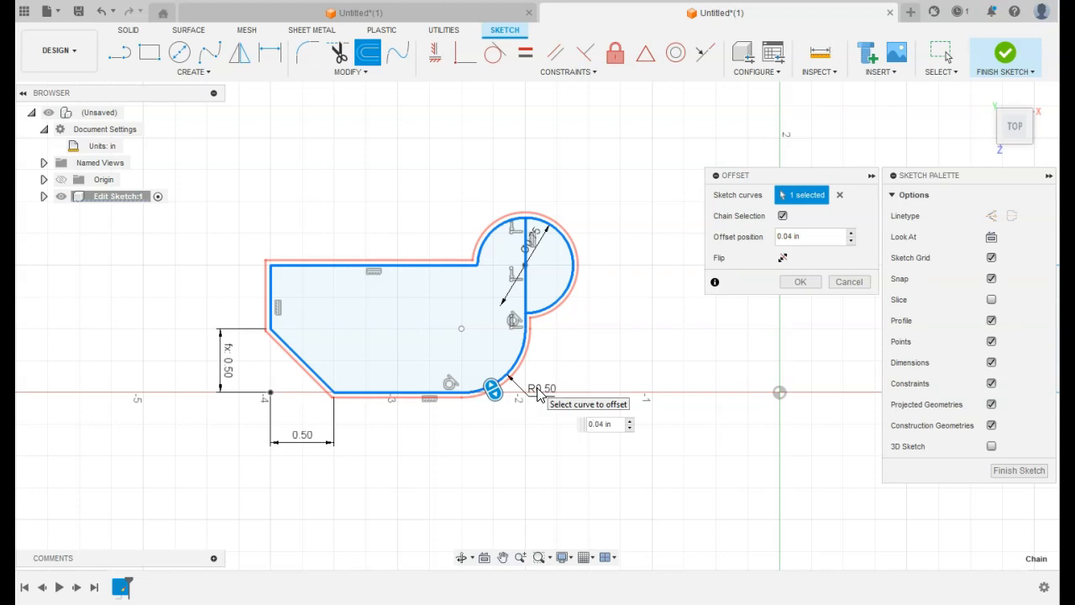
pyautogui.press('Return')
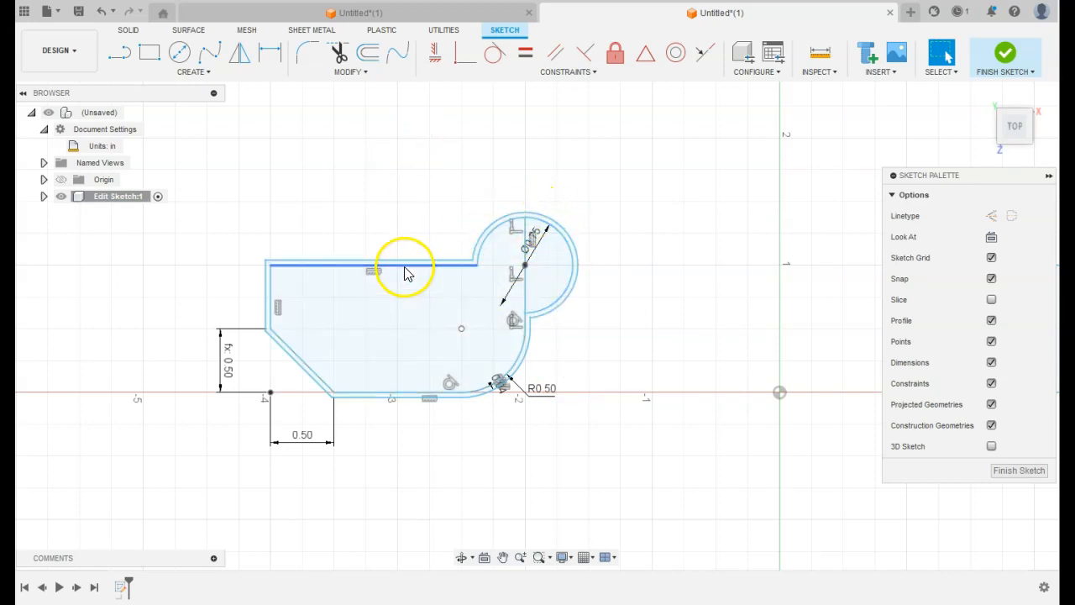
pyautogui.click(370, 71)
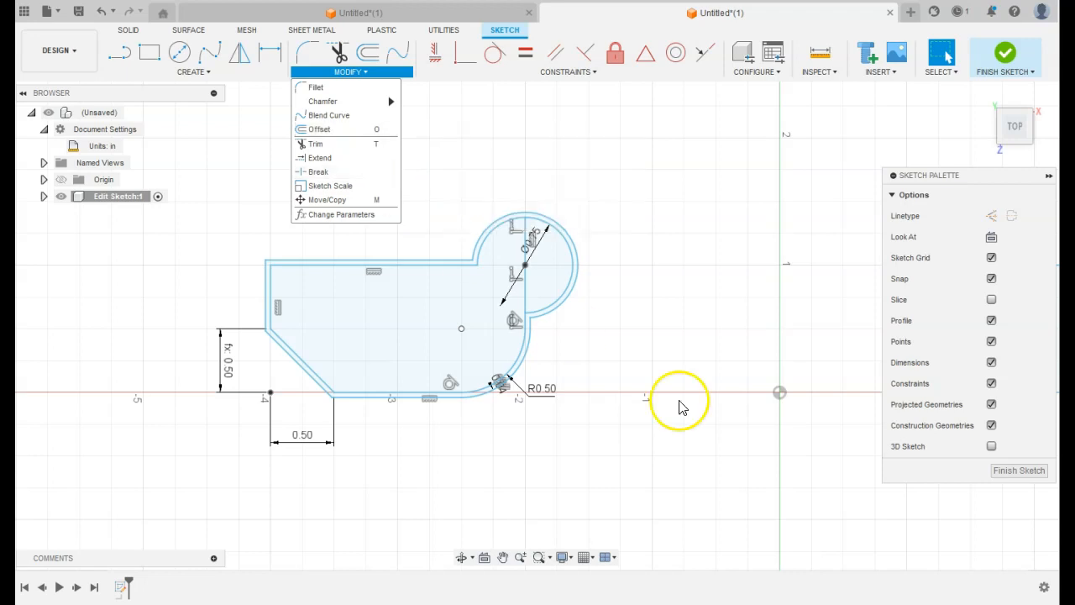
pyautogui.click(700, 436)
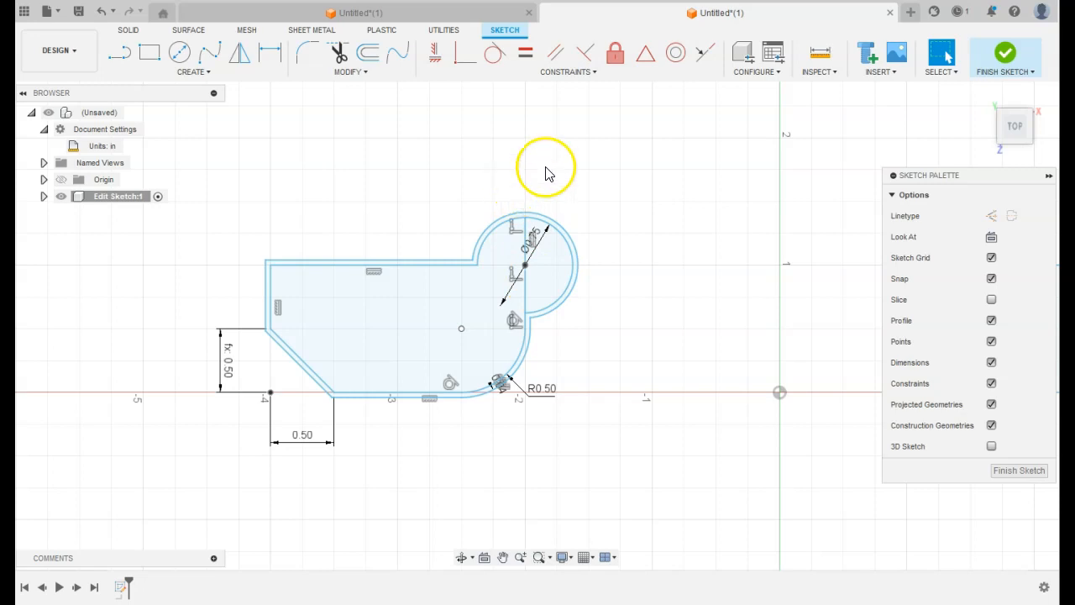
pyautogui.click(357, 71)
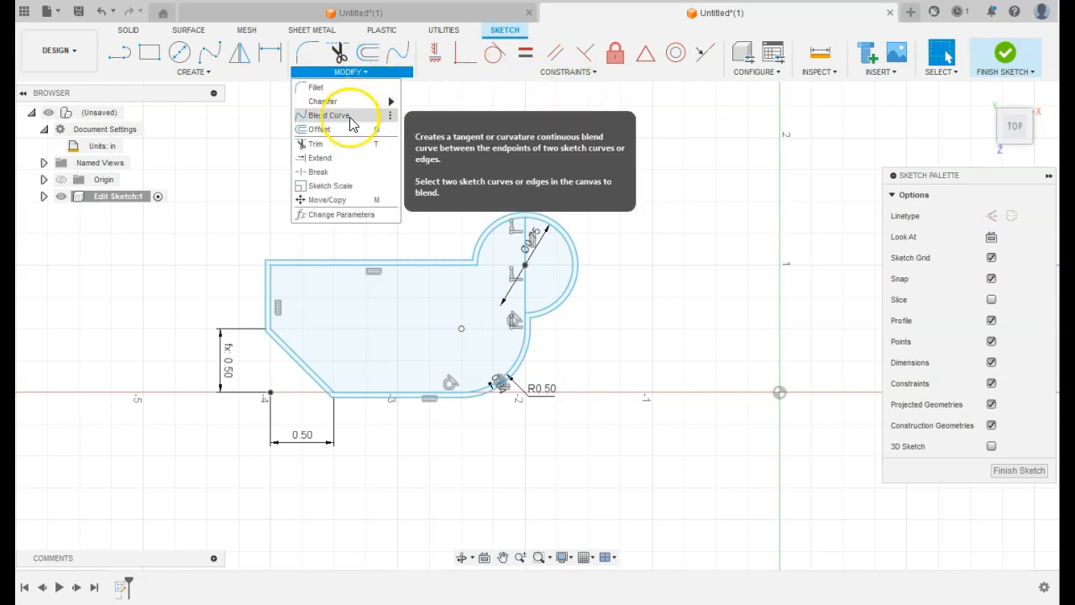
# - Mirror all the sketch geometry about the outer vertical line at the shape's left end
pyautogui.click(236, 61)
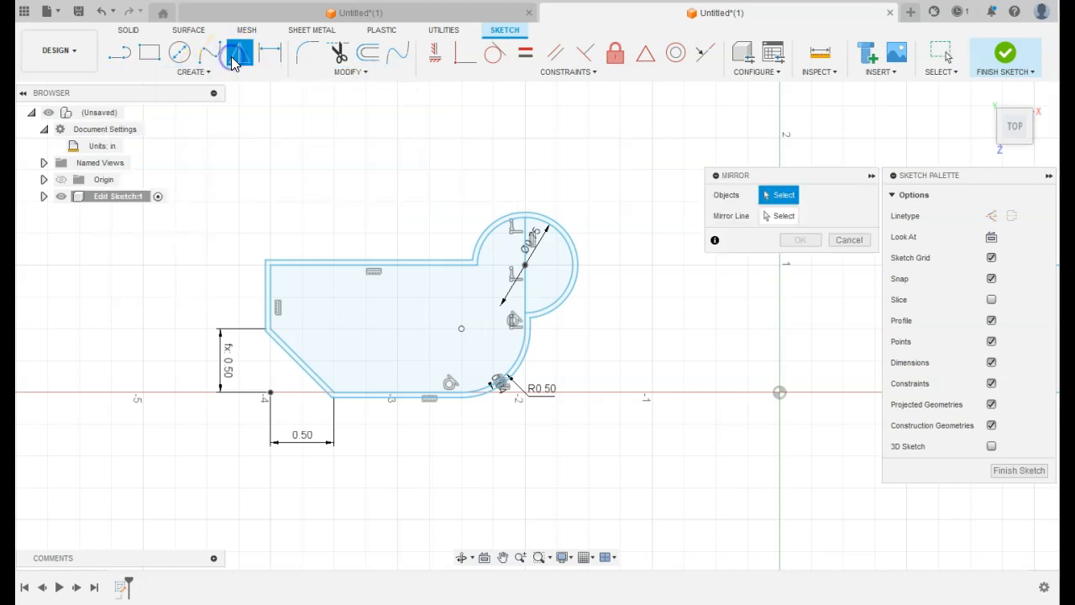
pyautogui.moveTo(248, 156); pyautogui.dragTo(588, 454)
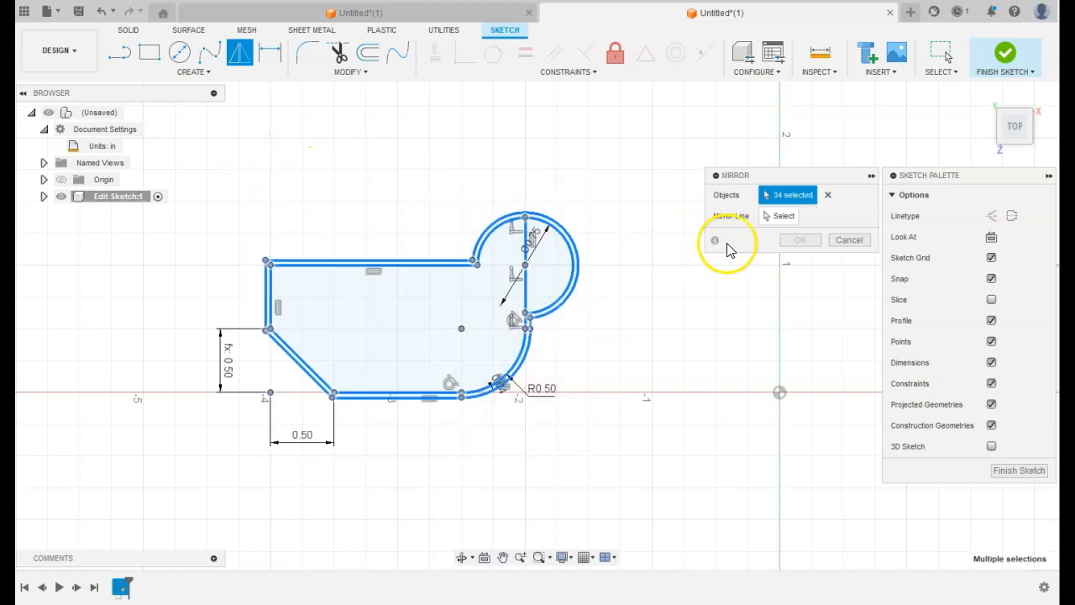
pyautogui.click(780, 218)
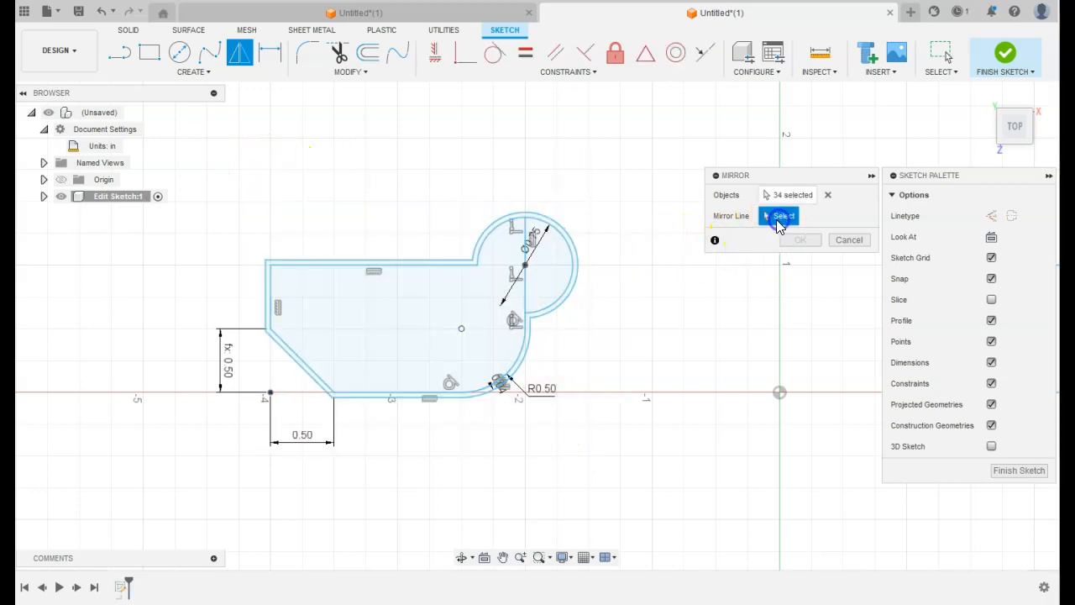
pyautogui.click(266, 295)
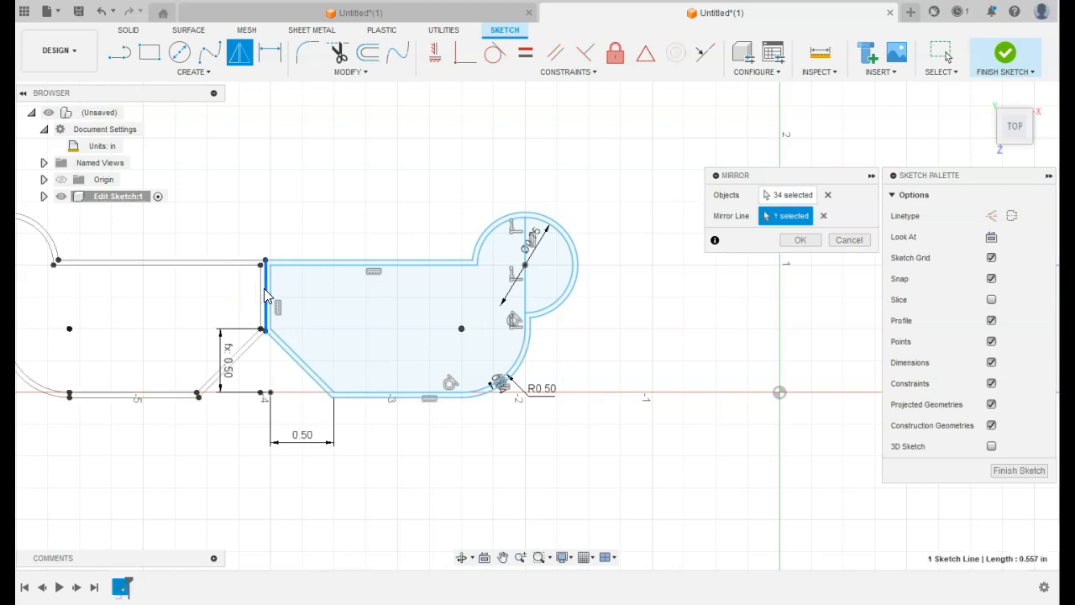
pyautogui.click(797, 241)
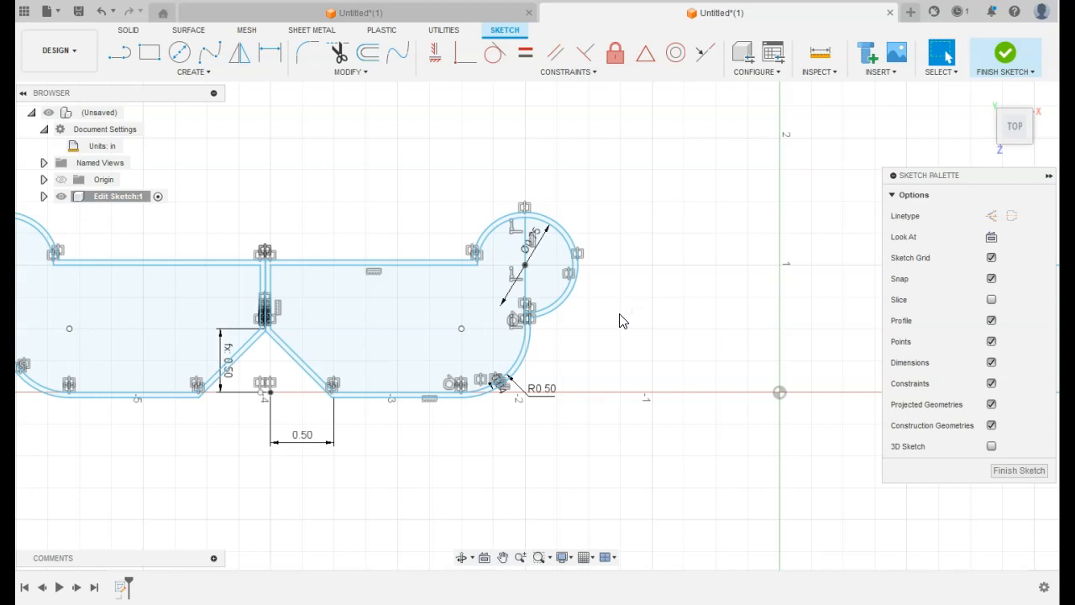
# - Draw a two-point rectangle over the upper end of the mirror line, overlapping both horizontal outline lines
pyautogui.scroll(-5, 620, 321)
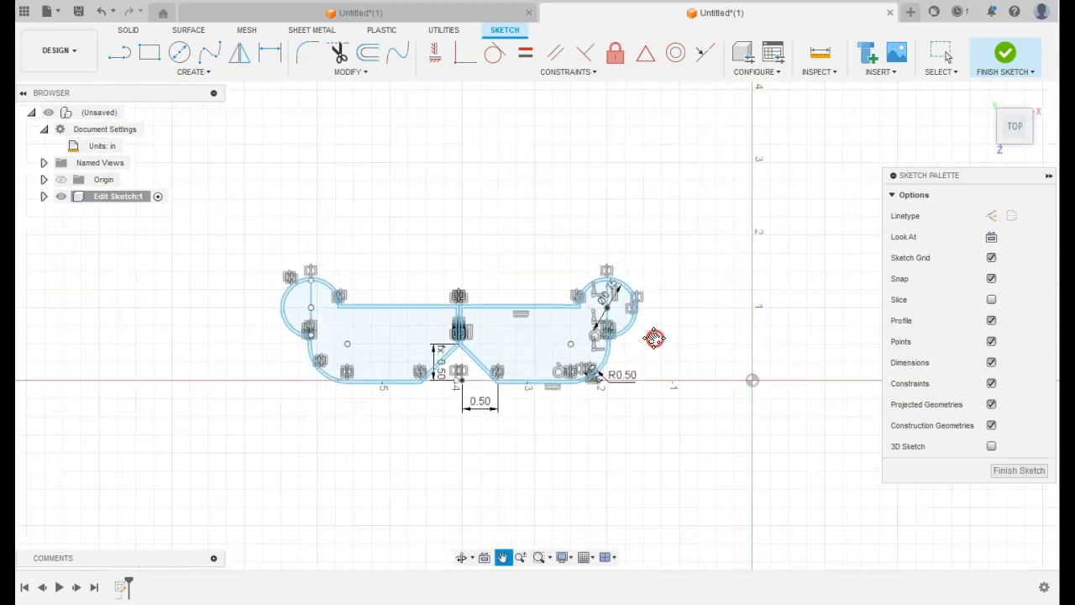
pyautogui.scroll(5, 669, 353)
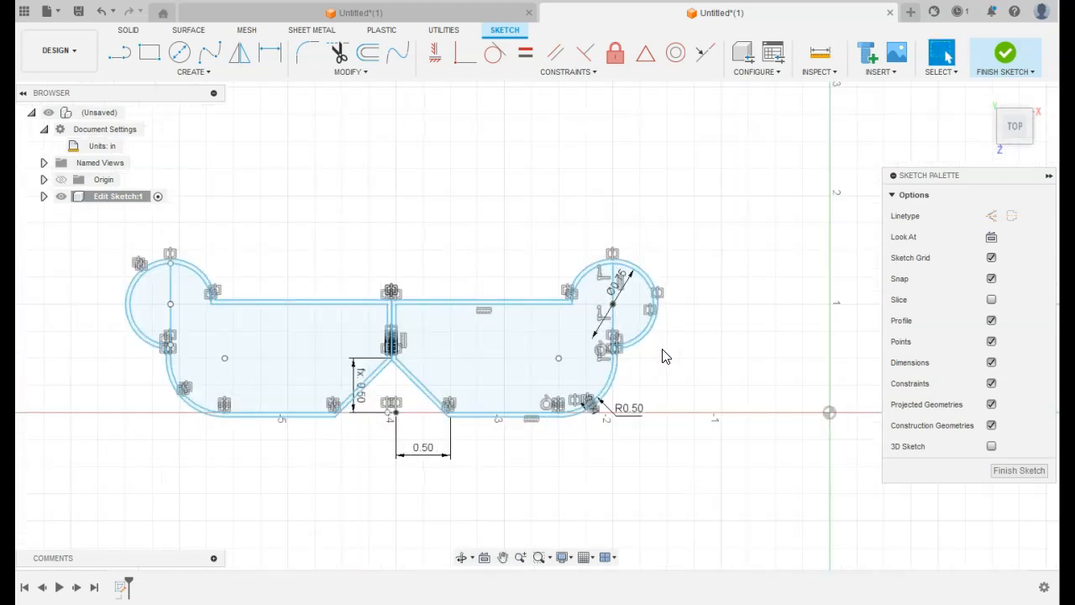
pyautogui.moveTo(663, 356); pyautogui.dragTo(716, 348, button='middle')
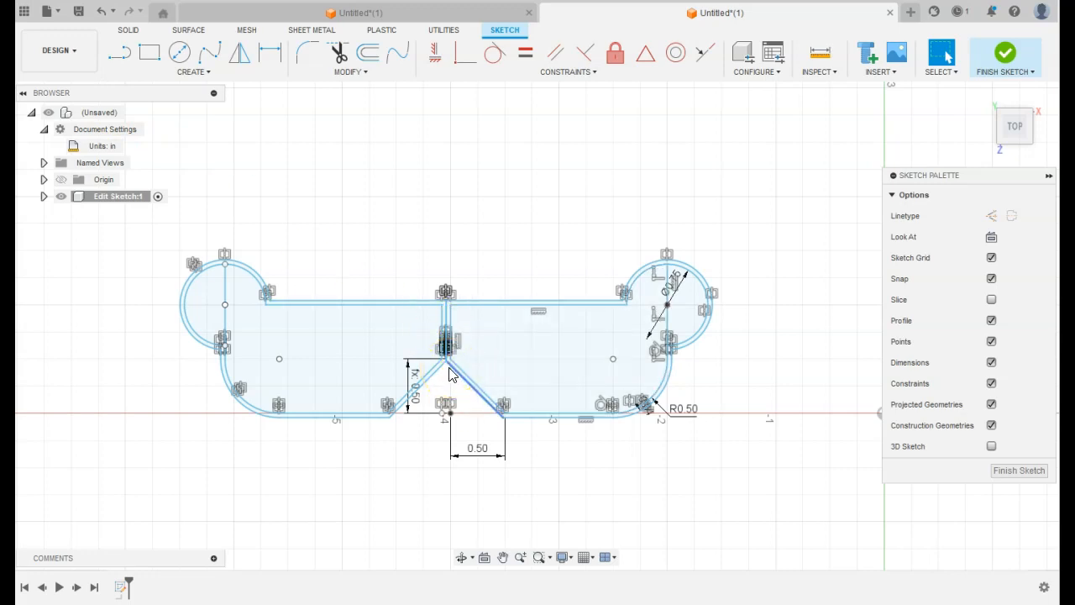
pyautogui.scroll(4, 446, 260)
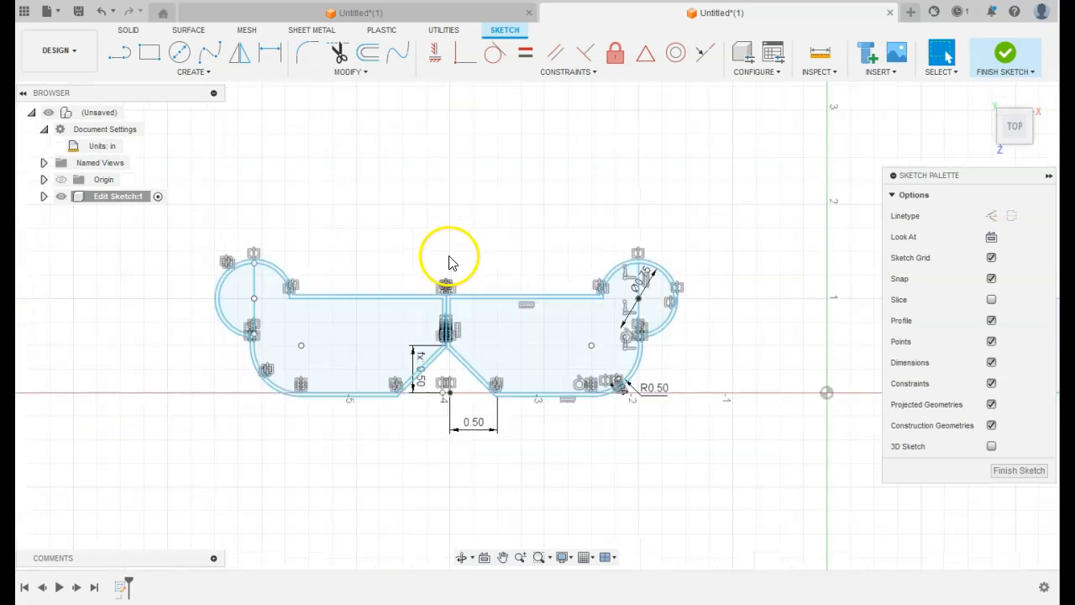
pyautogui.scroll(2, 450, 287)
pyautogui.moveTo(456, 288); pyautogui.dragTo(504, 225, button='middle')
pyautogui.scroll(2, 580, 360)
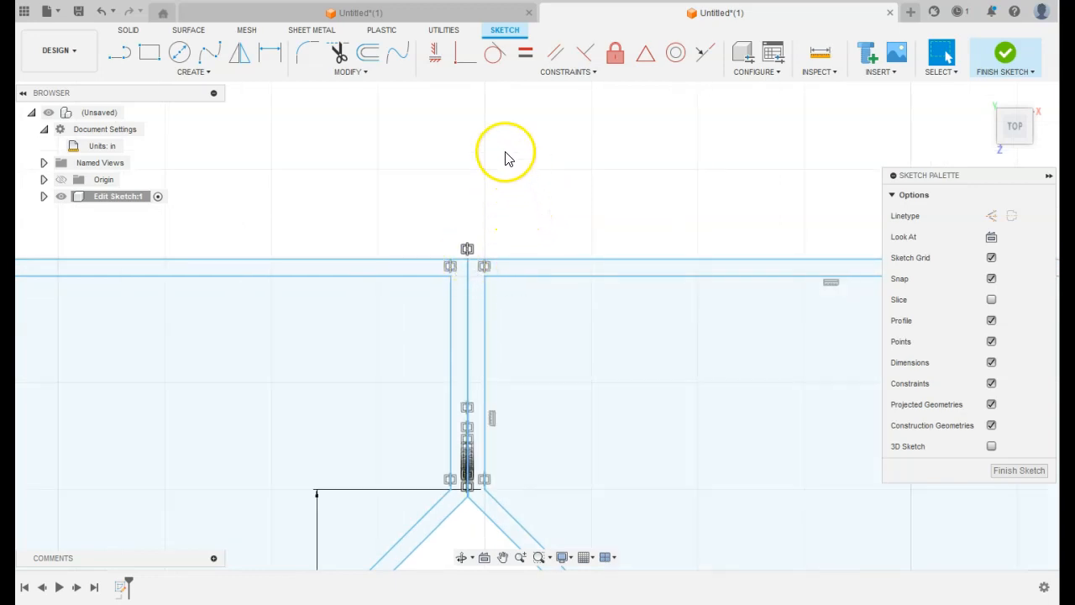
pyautogui.click(148, 52)
pyautogui.click(406, 171)
pyautogui.click(516, 320)
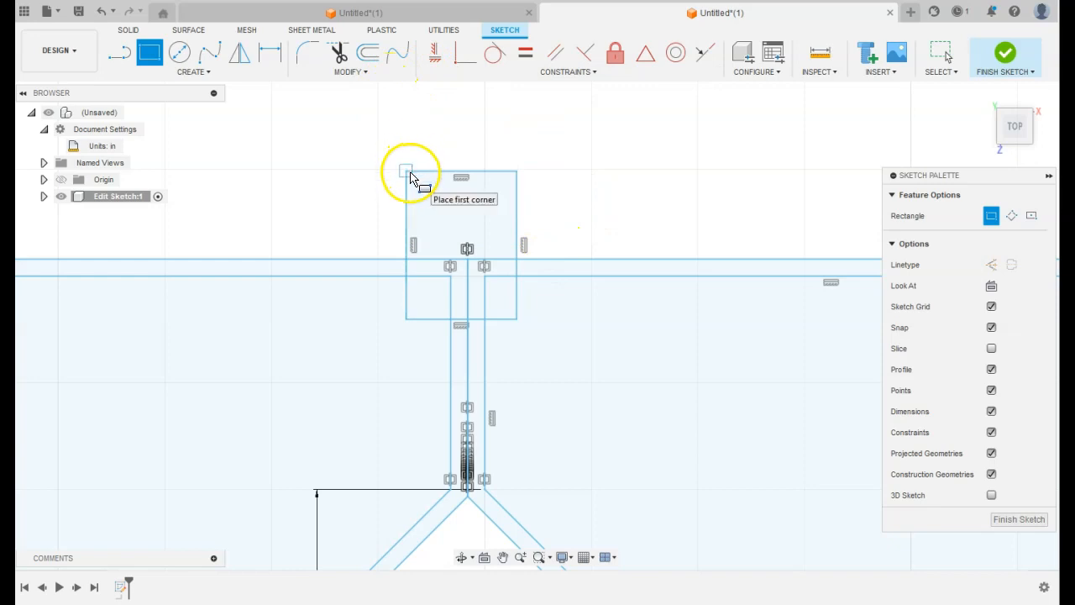
pyautogui.press('Escape')
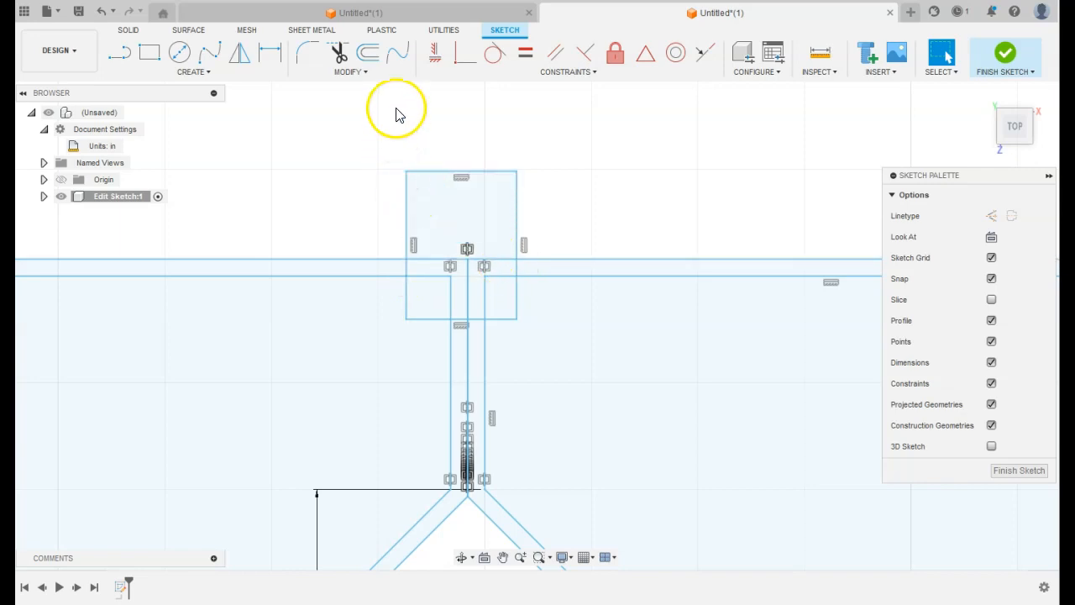
# - Trim the new rectangle's left edge segment between the two horizontal outline lines
pyautogui.click(338, 55)
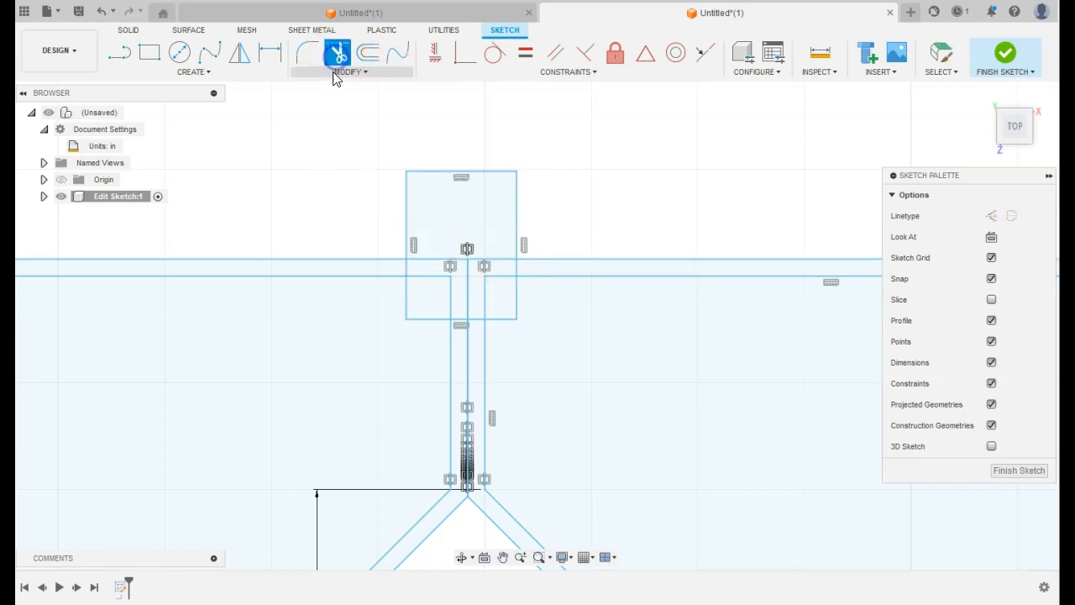
pyautogui.scroll(5, 406, 274)
pyautogui.click(406, 274)
pyautogui.click(553, 214)
pyautogui.click(402, 242)
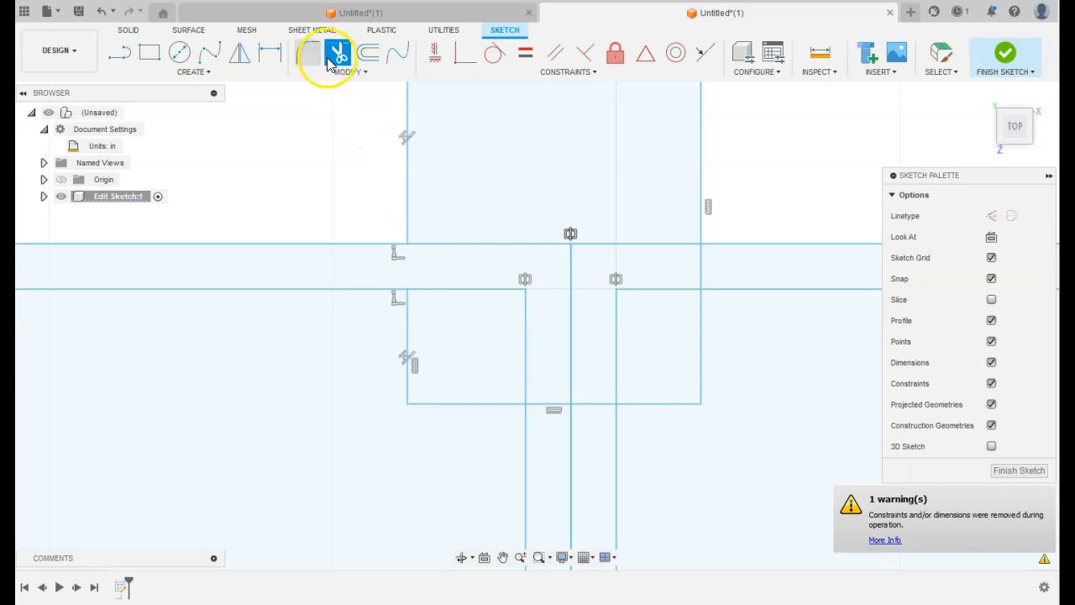
# - Break the small rectangle's right edge at both horizontal outline lines and delete the segment between them
pyautogui.click(363, 75)
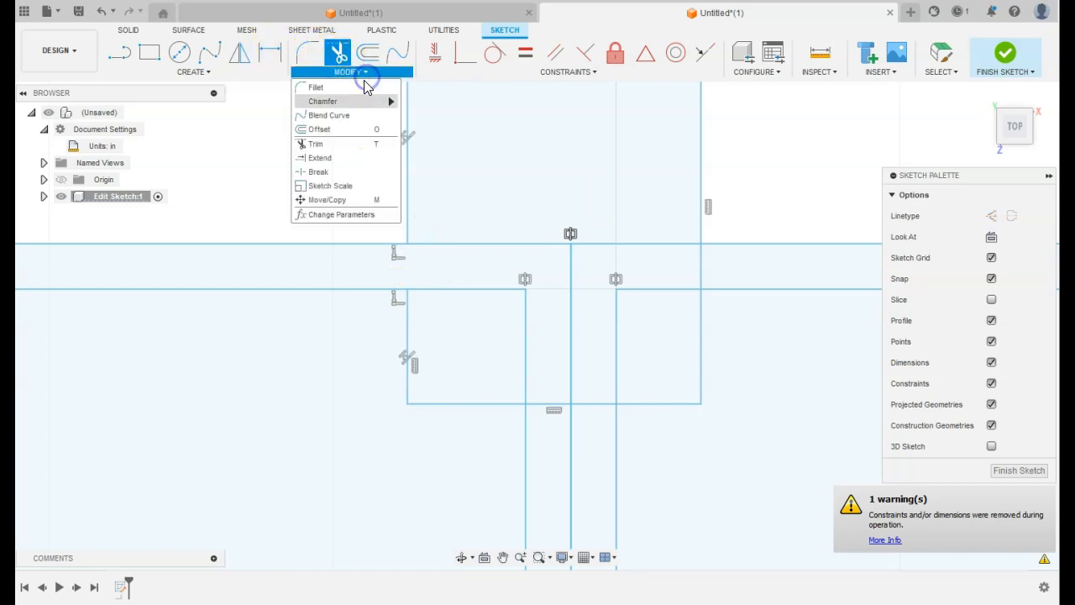
pyautogui.click(334, 171)
pyautogui.click(747, 214)
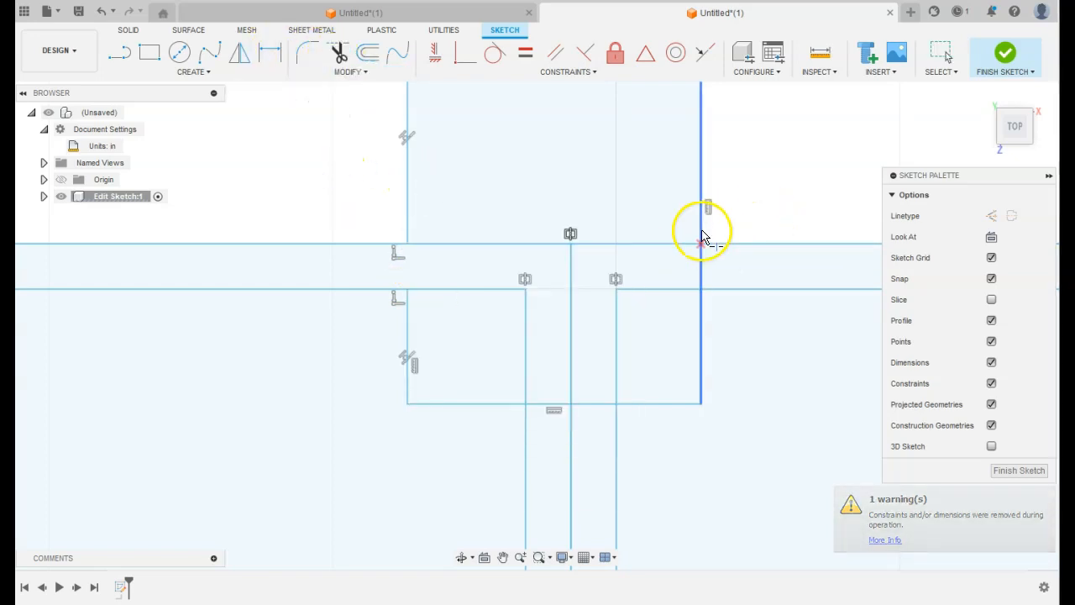
pyautogui.click(702, 231)
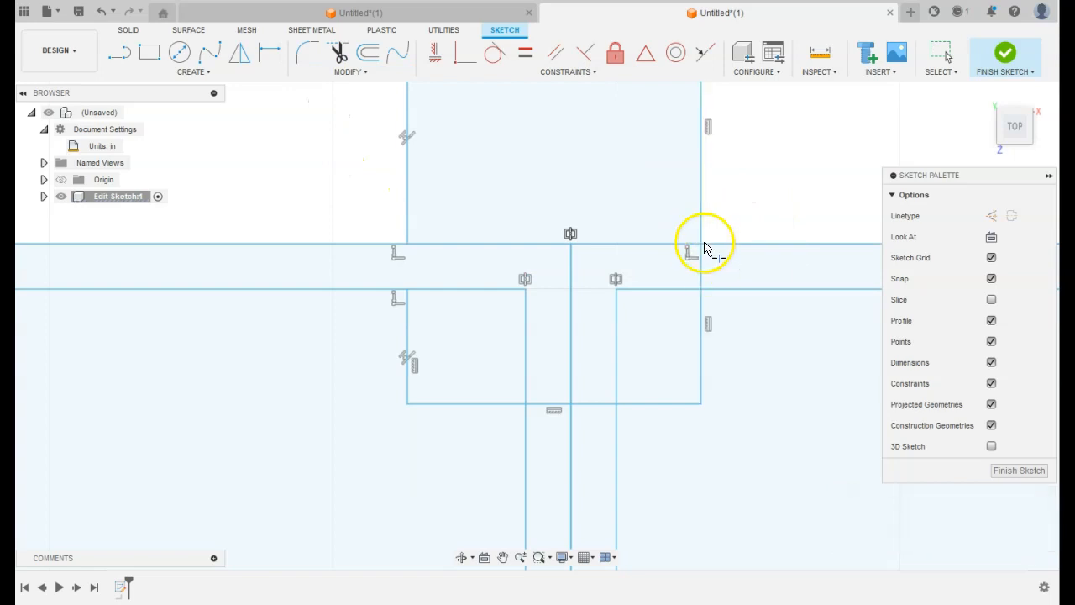
pyautogui.click(702, 294)
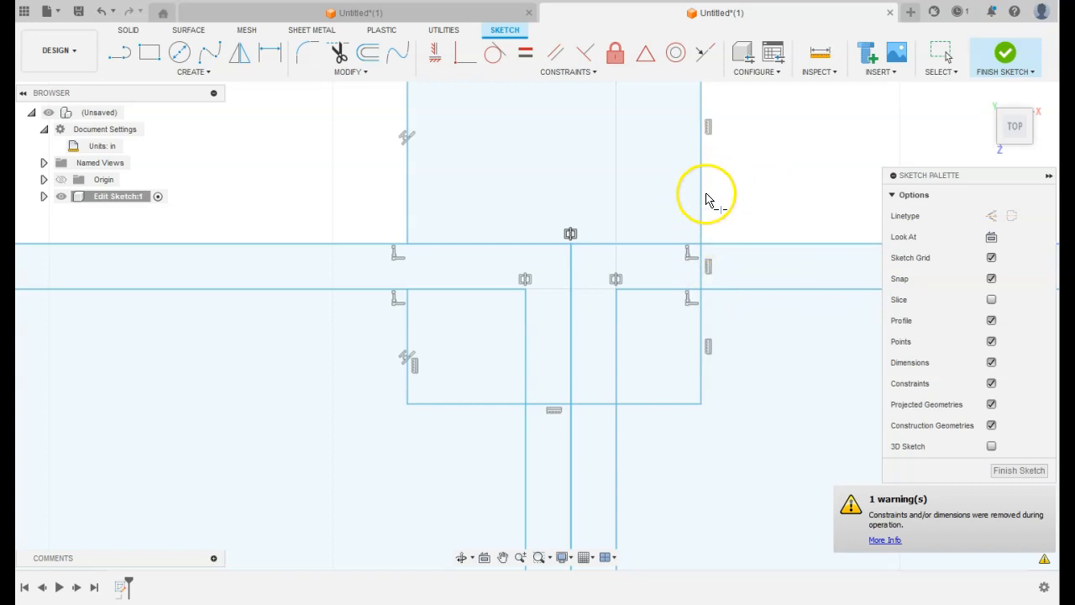
pyautogui.press('Escape')
pyautogui.click(703, 267)
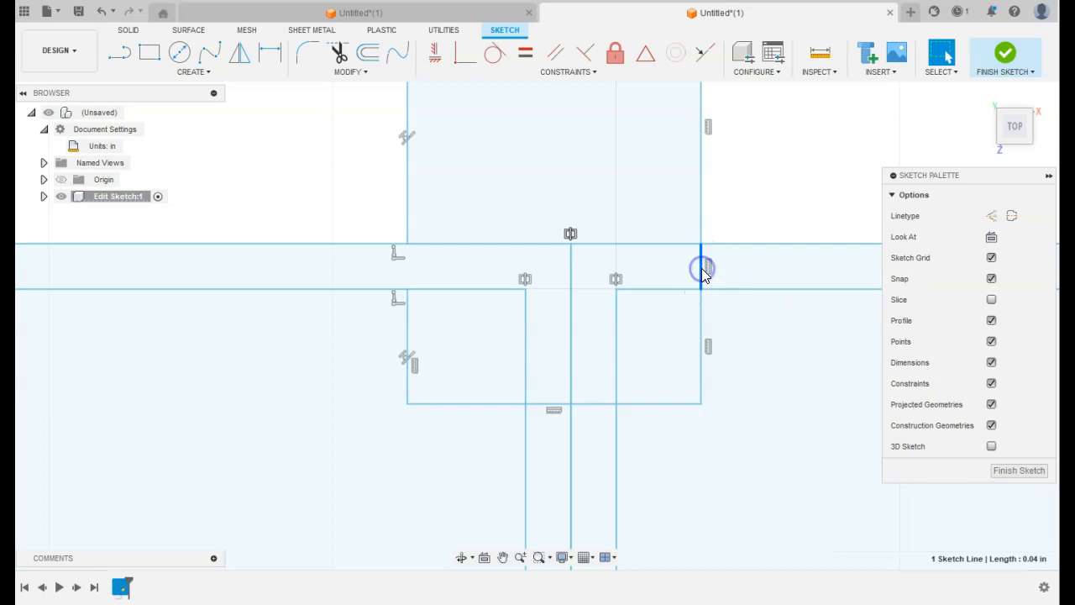
pyautogui.click(756, 188)
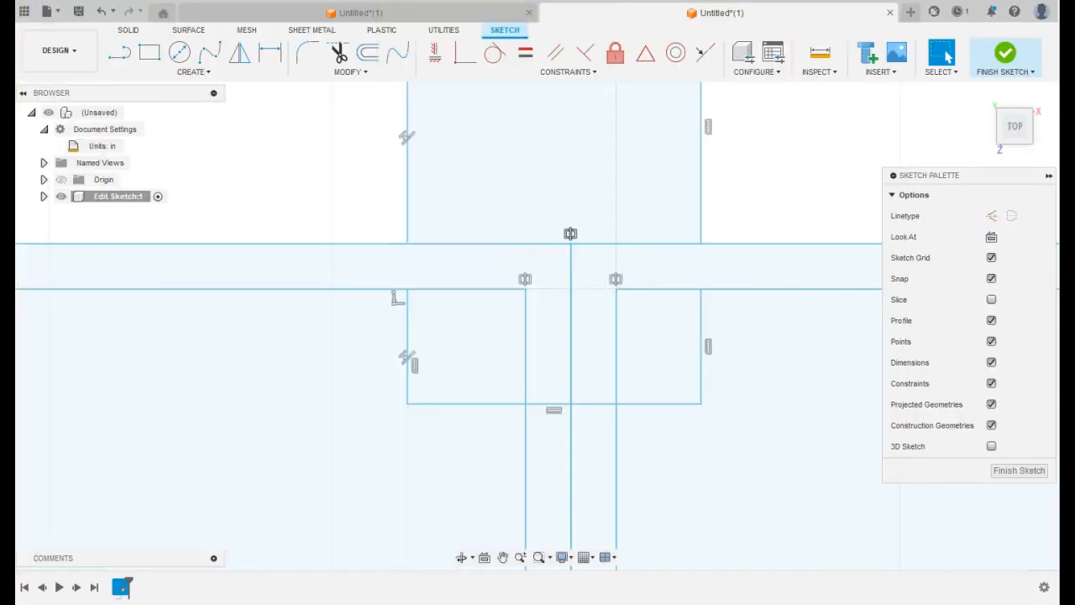
pyautogui.scroll(-8, 548, 376)
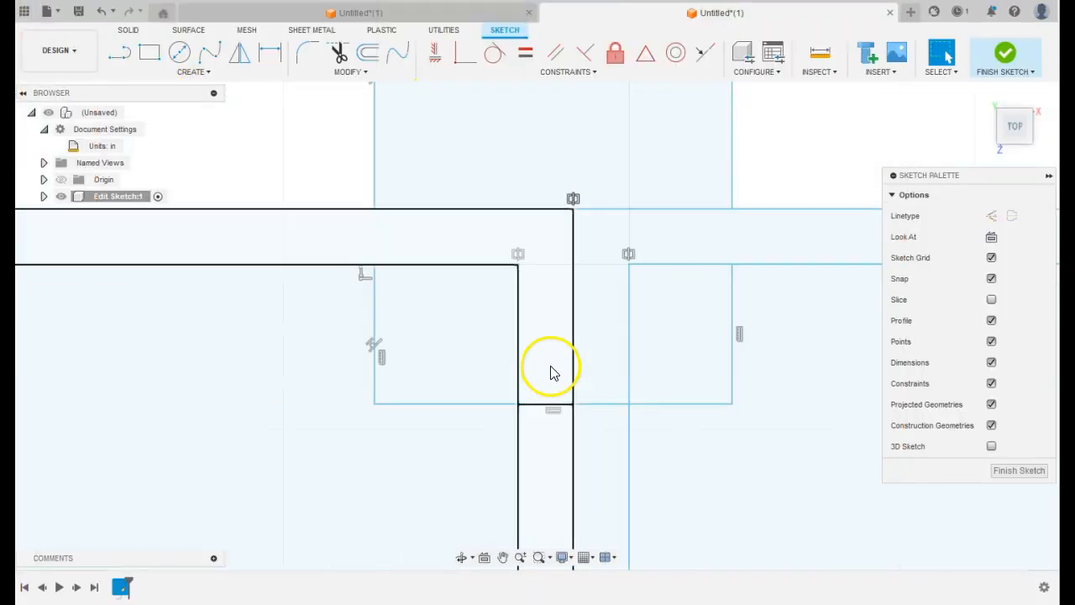
pyautogui.scroll(-6, 551, 374)
pyautogui.moveTo(585, 274); pyautogui.dragTo(556, 188, button='middle')
pyautogui.scroll(5, 512, 338)
pyautogui.moveTo(504, 404)
pyautogui.mouseDown(button='middle')
pyautogui.moveTo(490, 436)
pyautogui.moveTo(417, 508)
pyautogui.mouseUp(button='middle')
pyautogui.click(426, 438)
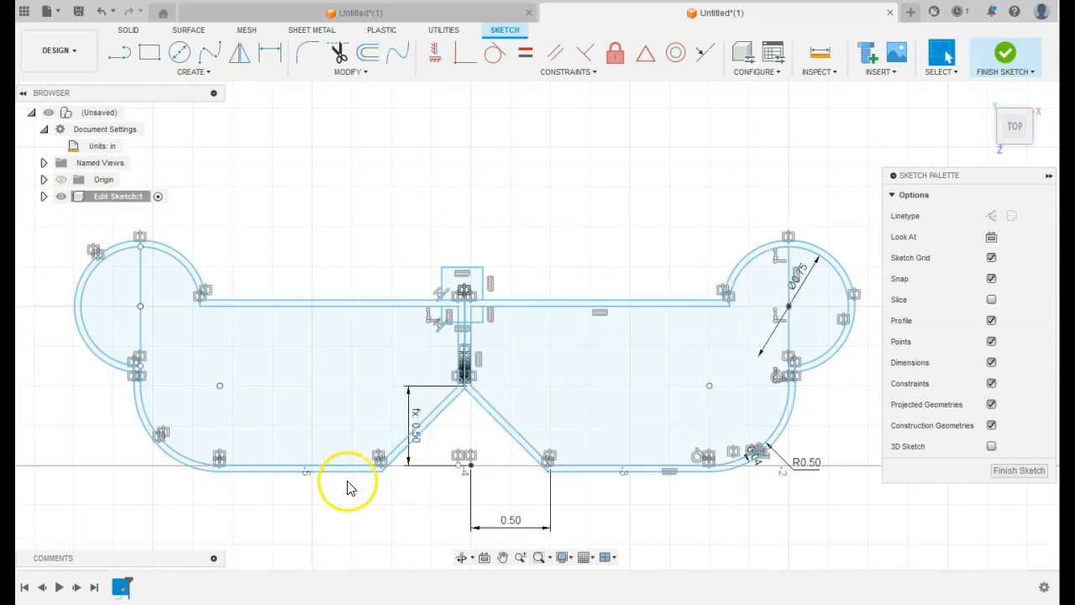